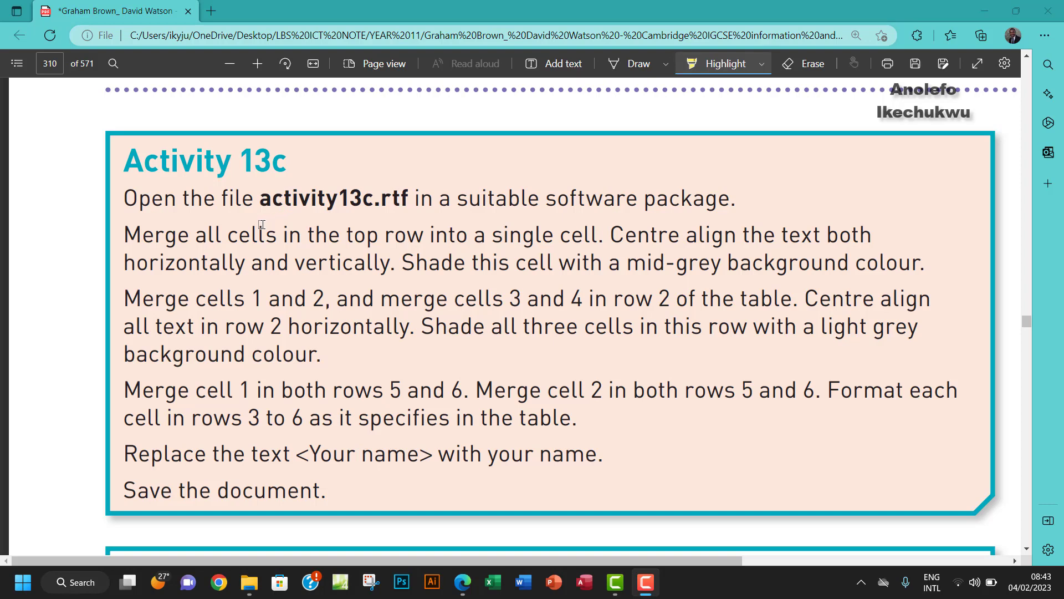
# Highlight 'activity13c.rtf' and 'top row' in the instructions PDF, then open activity13c.rtf in Word.
pyautogui.moveTo(259, 199); pyautogui.dragTo(404, 198)
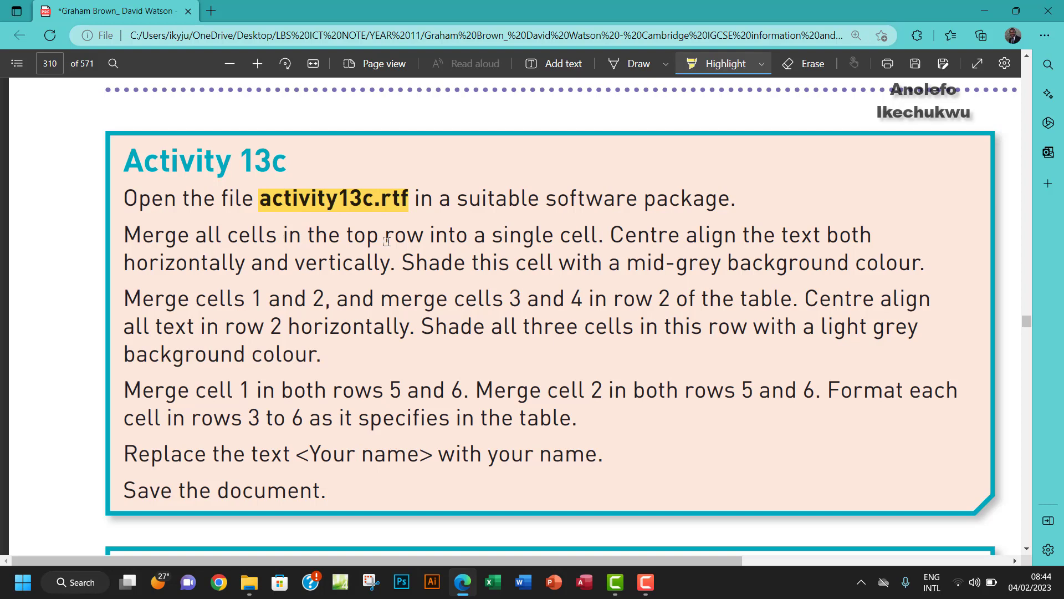
pyautogui.moveTo(347, 237); pyautogui.dragTo(419, 234)
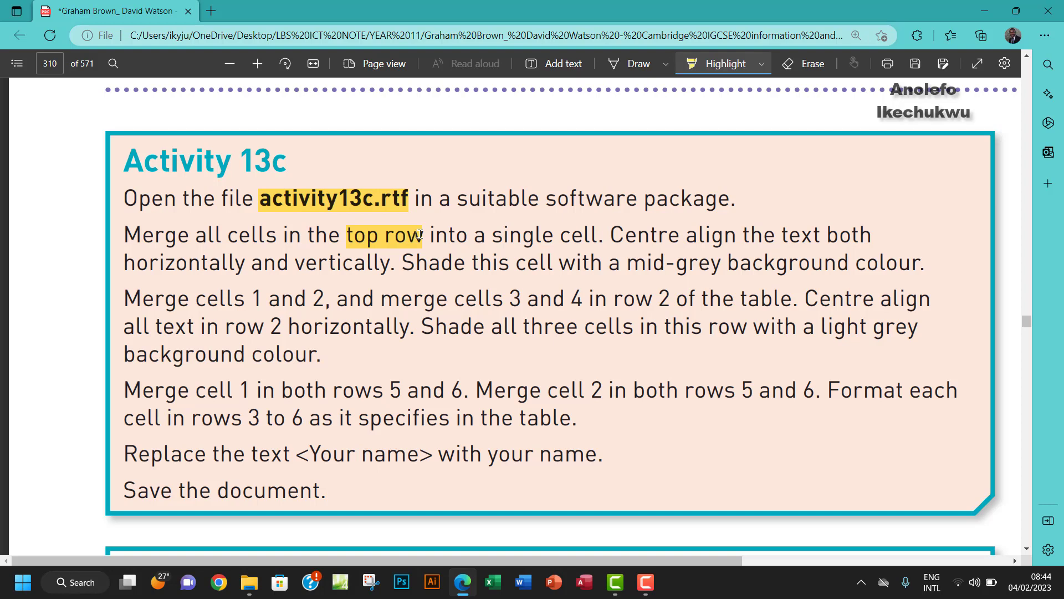
pyautogui.click(250, 582)
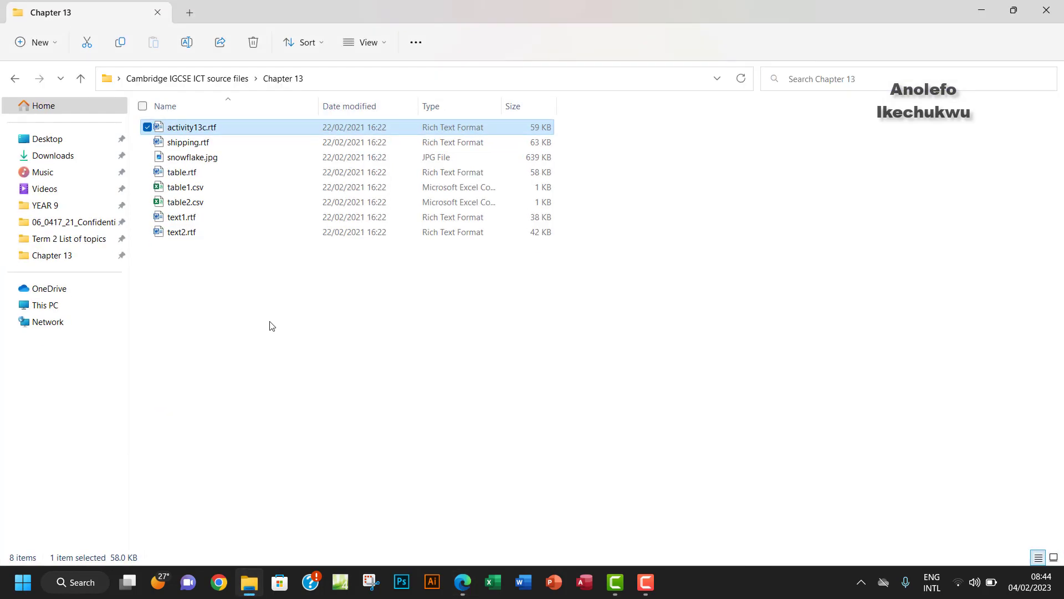
pyautogui.doubleClick(241, 127)
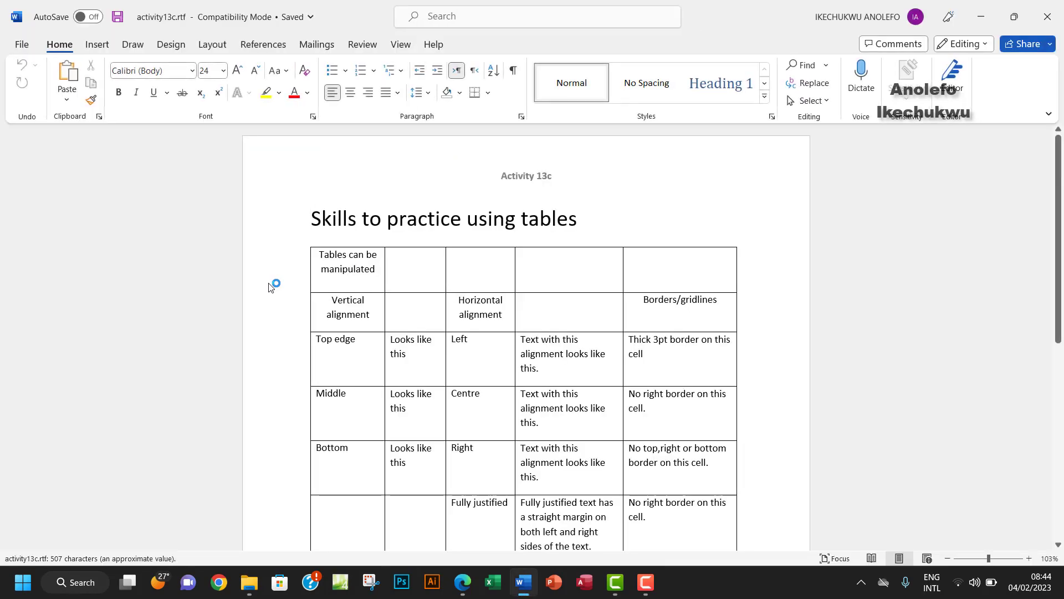
# Select every cell of the top row and merge them into one 'Tables can be manipulated' cell.
pyautogui.scroll(-3, 470, 334)
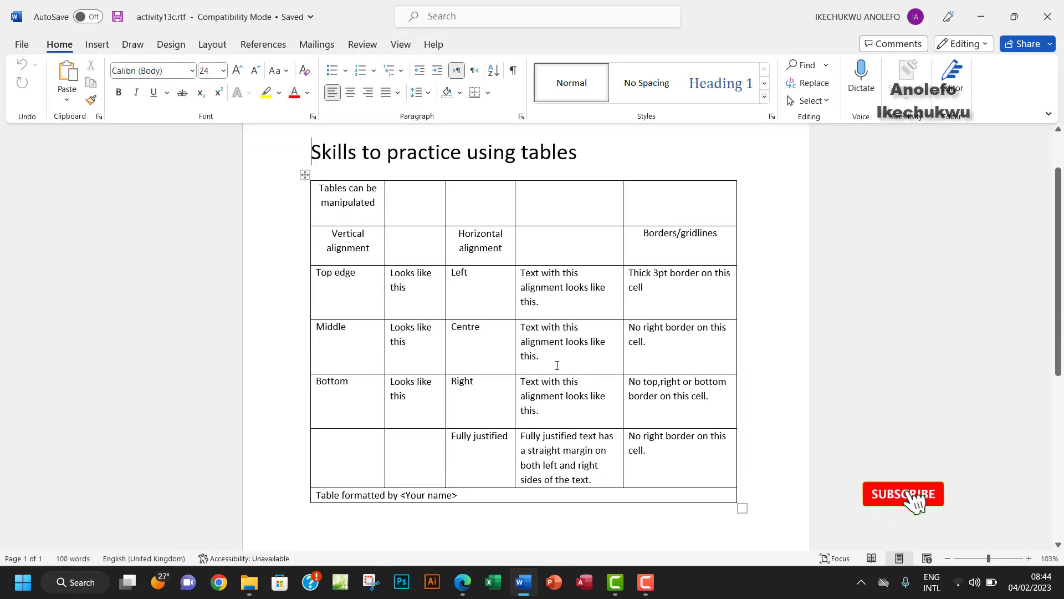
pyautogui.moveTo(310, 215); pyautogui.dragTo(677, 211)
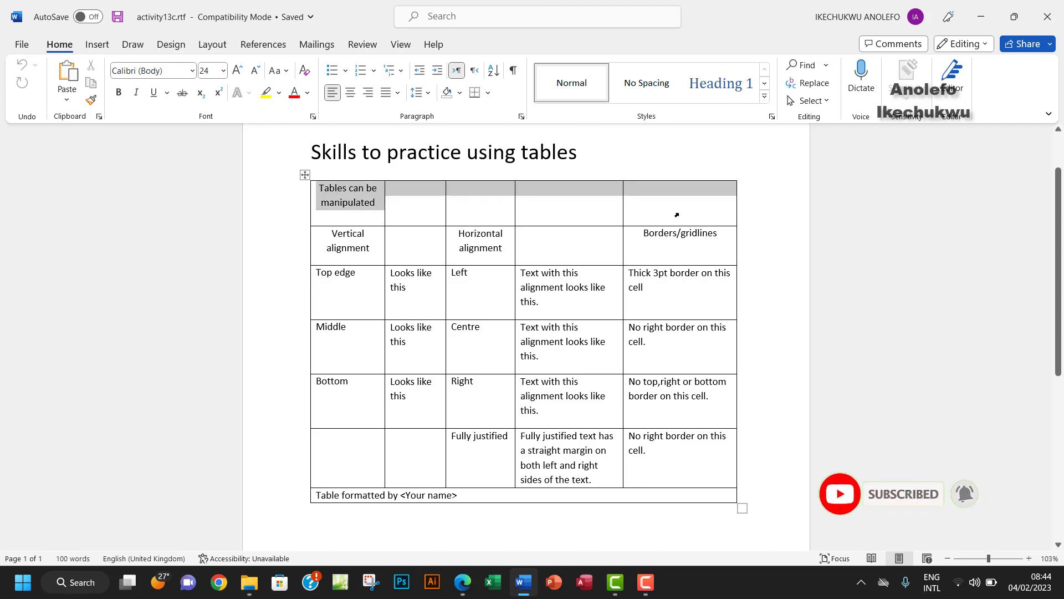
pyautogui.rightClick(569, 198)
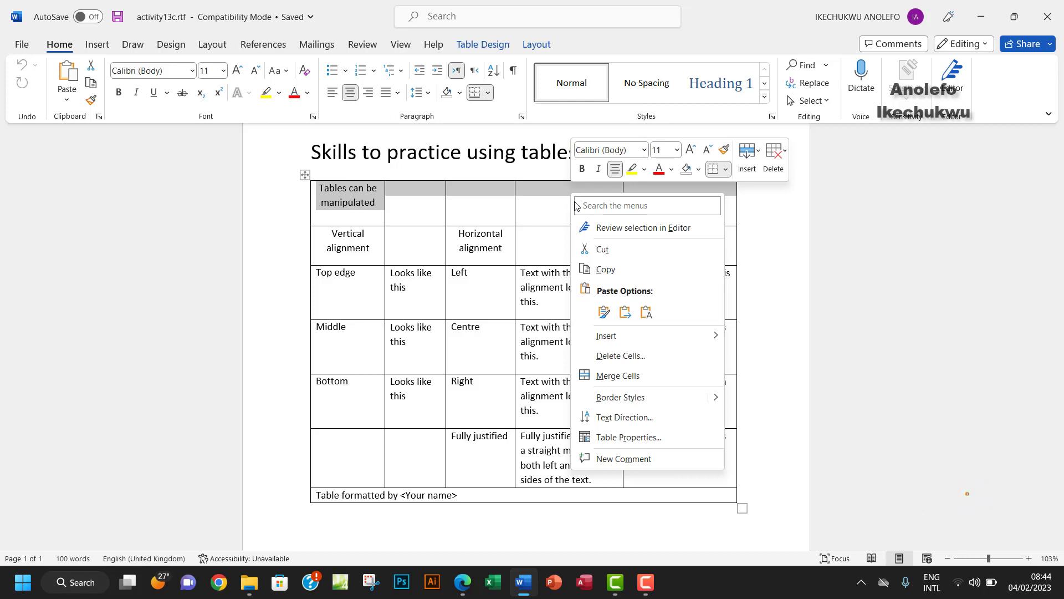
pyautogui.click(590, 375)
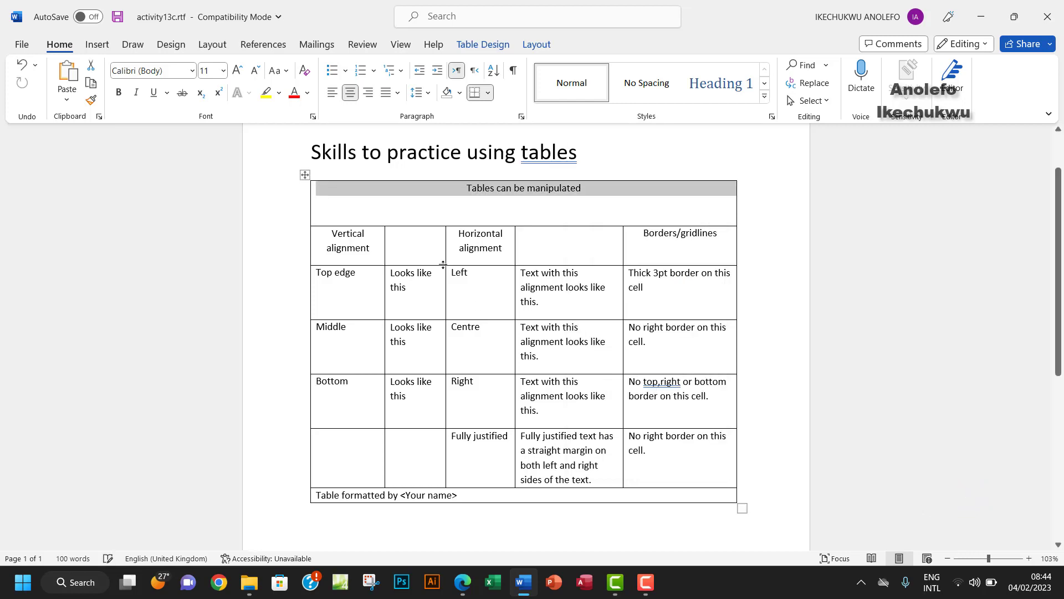
# Highlight 'Centre align the text both horizontally and vertically' in the PDF, then return to Word.
pyautogui.click(463, 582)
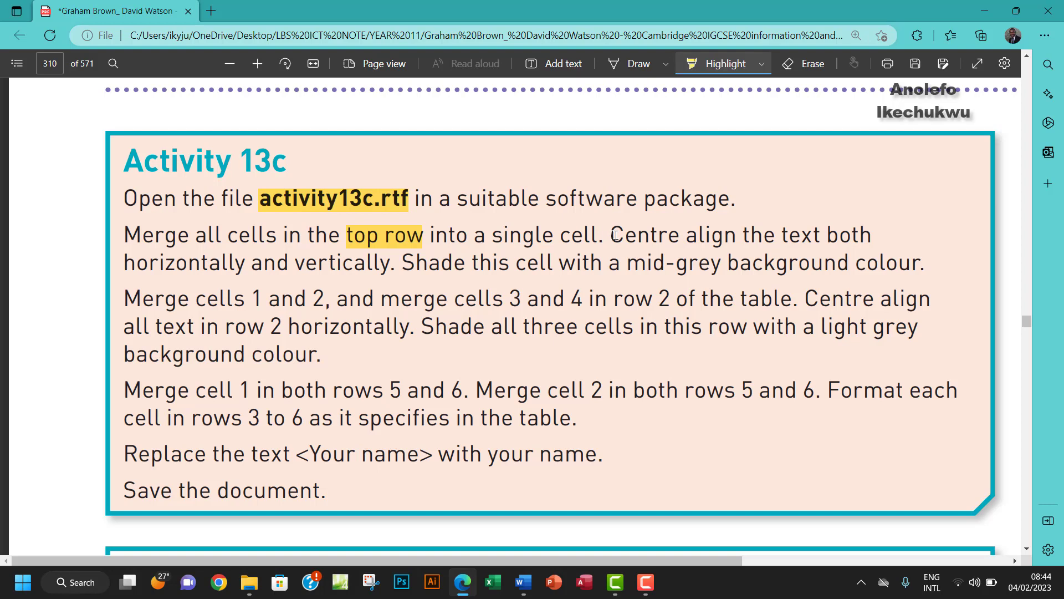
pyautogui.moveTo(608, 233); pyautogui.dragTo(388, 263)
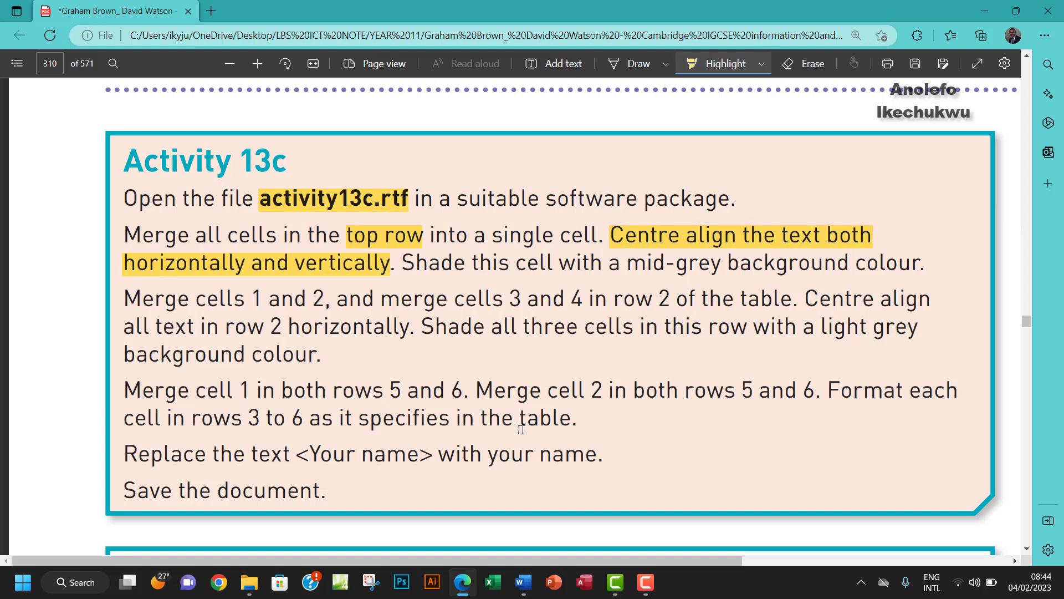
pyautogui.click(523, 582)
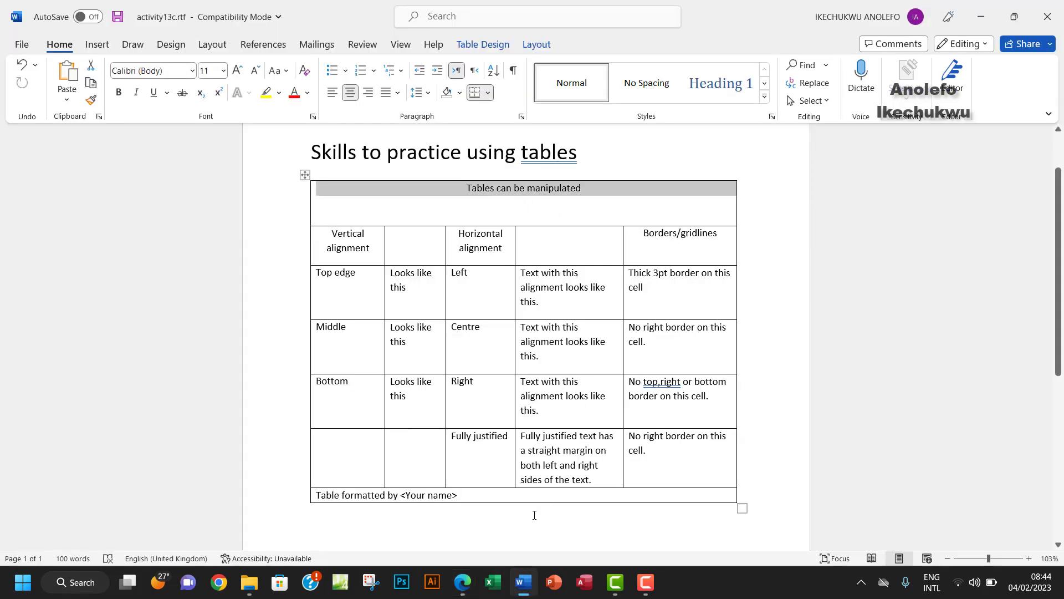
pyautogui.click(467, 581)
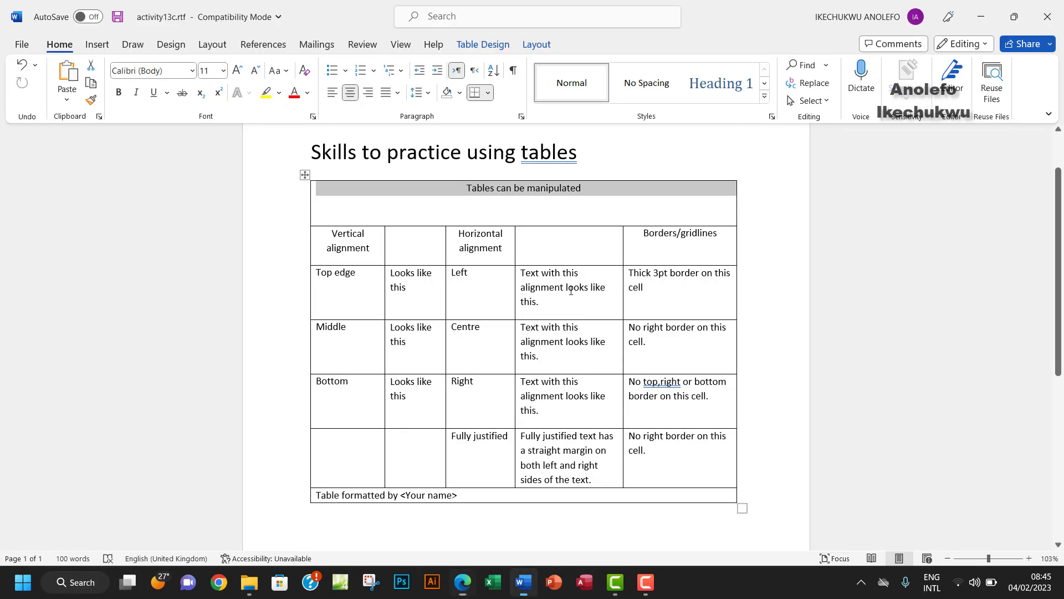
pyautogui.click(523, 582)
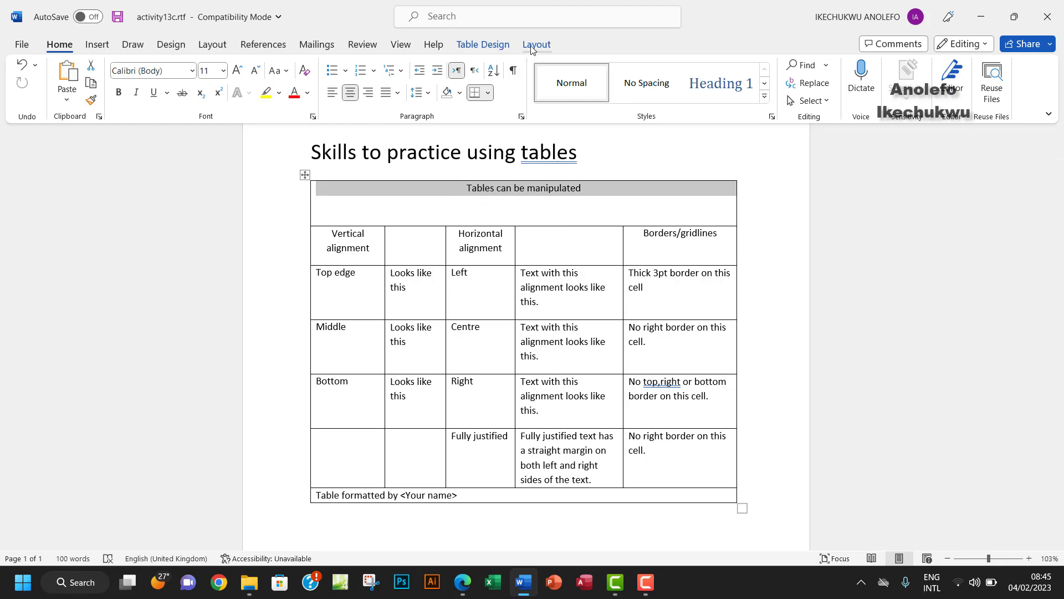
# Centre the merged top cell's text with Align Center, then highlight the mid-grey shading instruction.
pyautogui.press('Left')
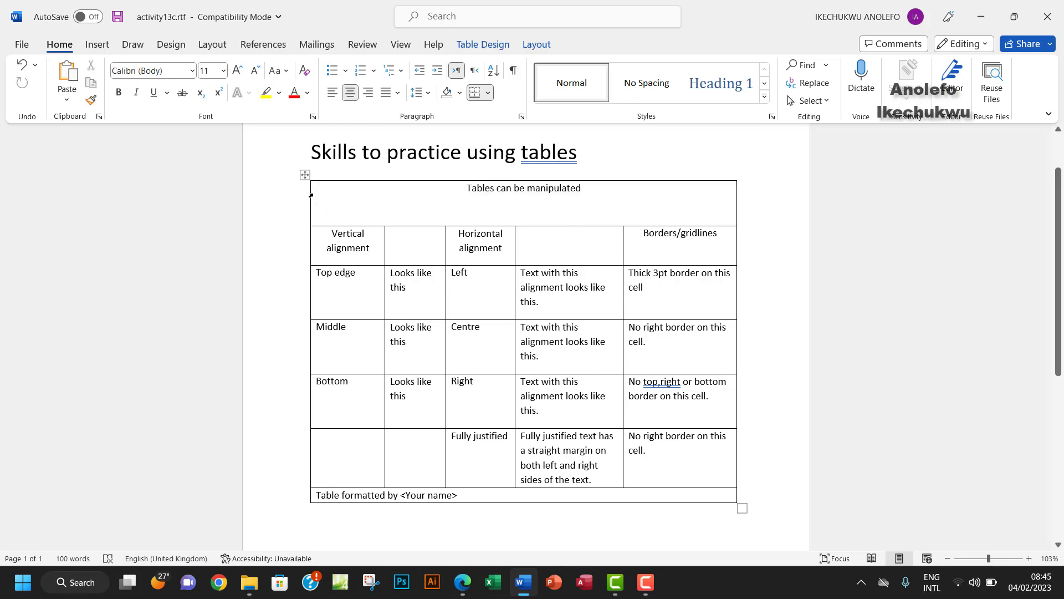
pyautogui.click(311, 195)
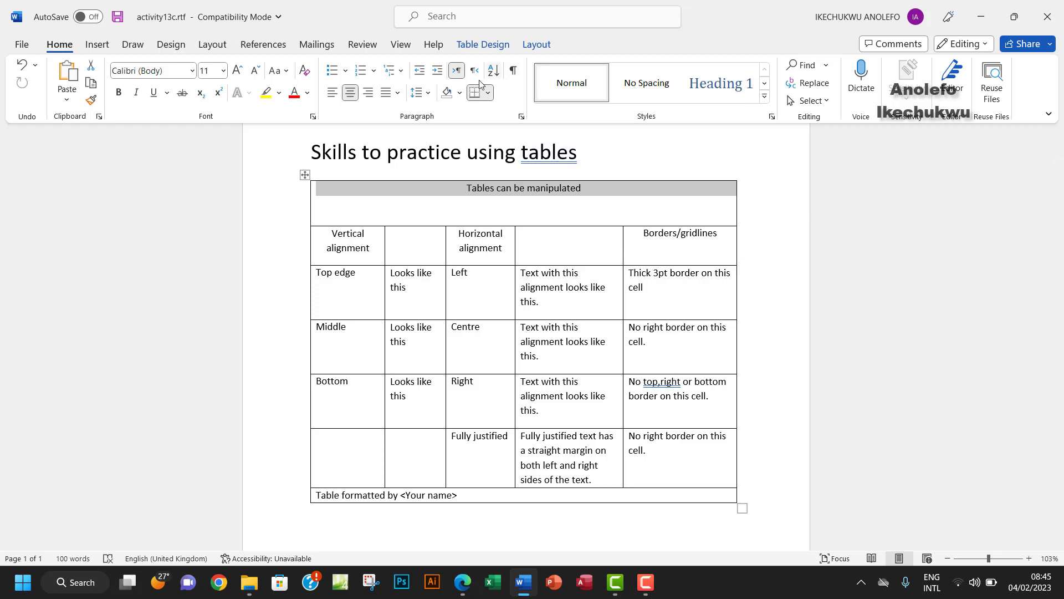
pyautogui.click(537, 45)
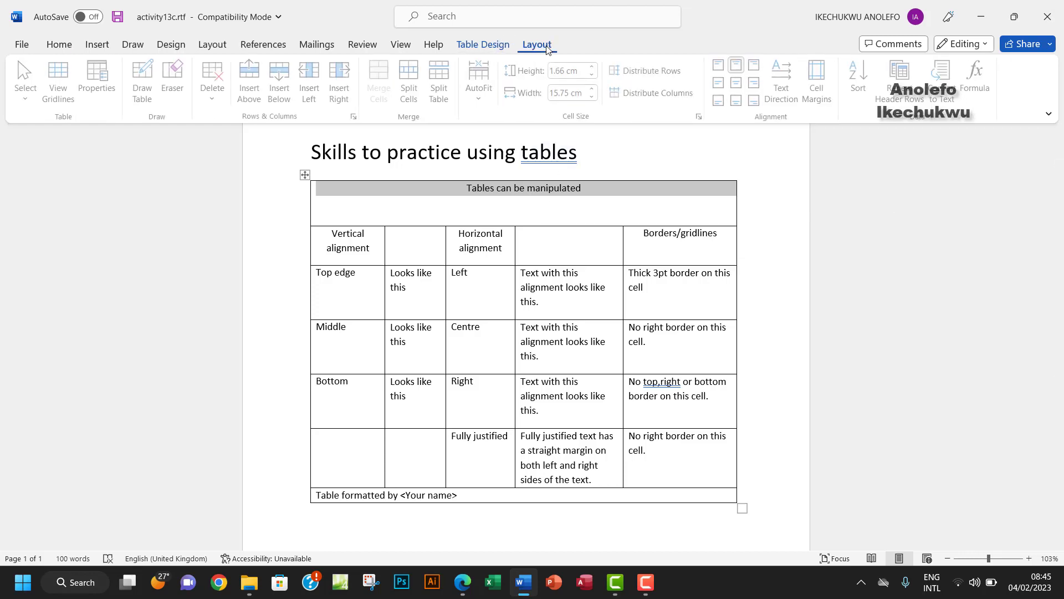
pyautogui.click(739, 84)
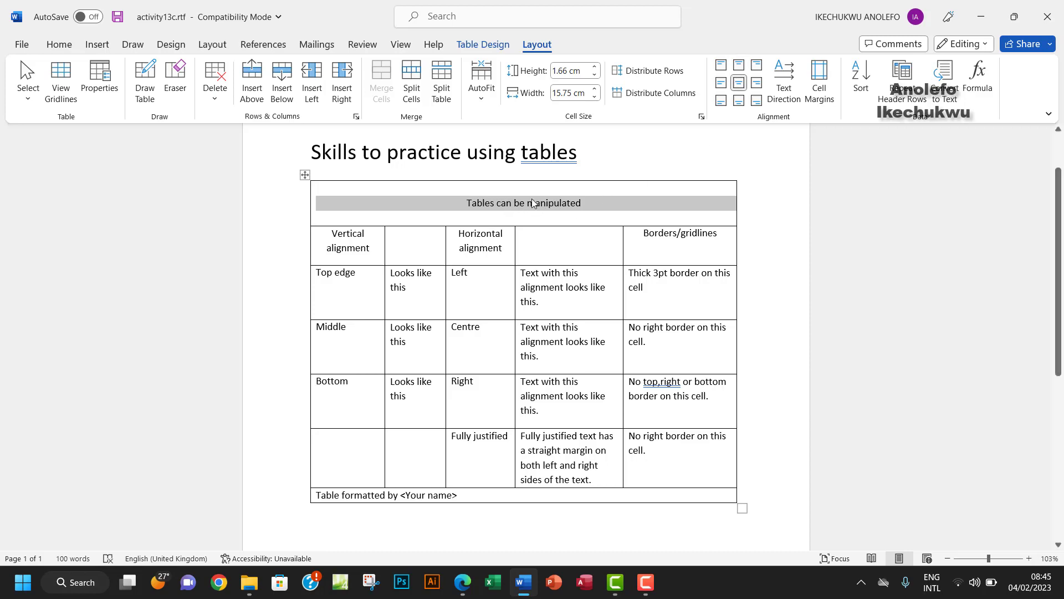
pyautogui.click(463, 582)
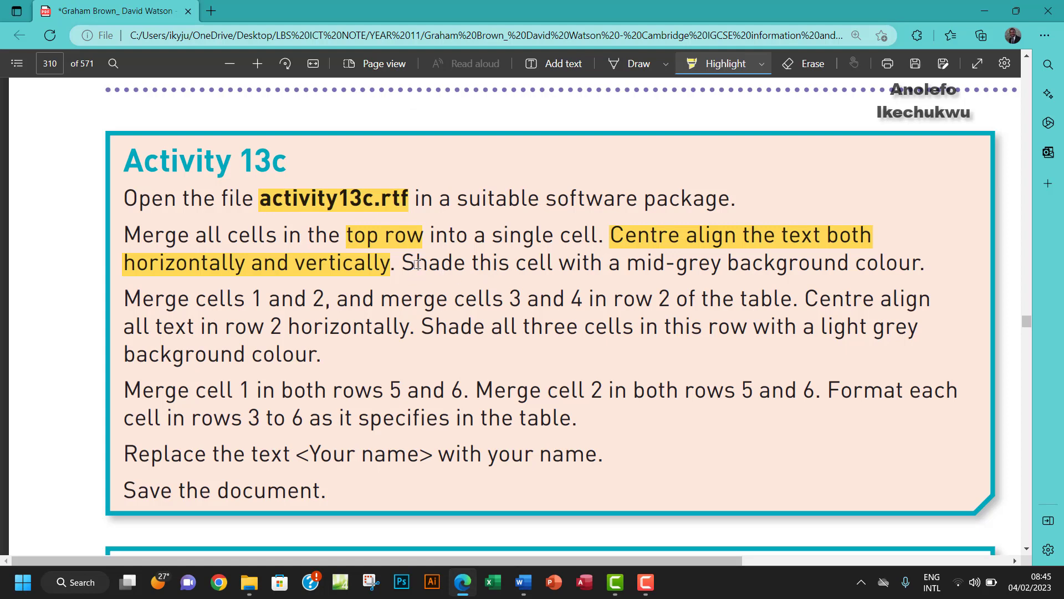
pyautogui.moveTo(405, 262); pyautogui.dragTo(926, 269)
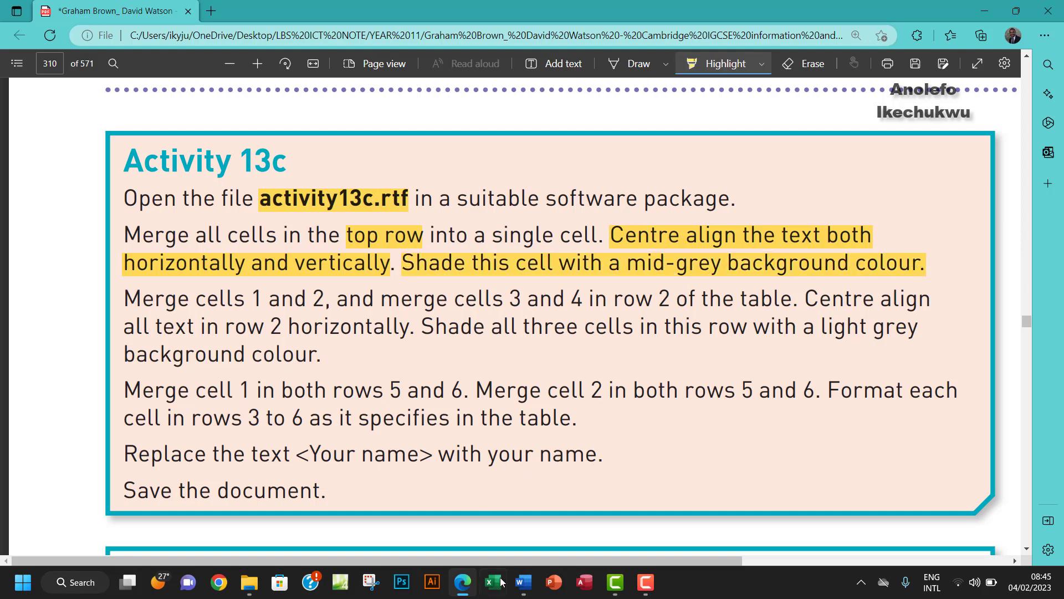
# Shade the merged top cell White, Background 1, Darker 25% from Table Design Shading.
pyautogui.click(524, 584)
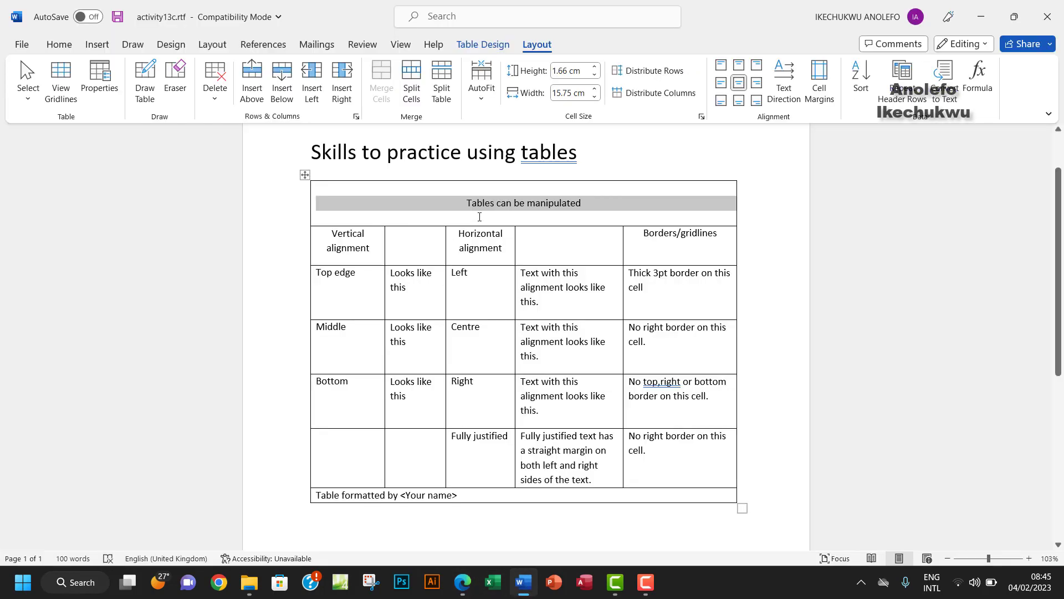
pyautogui.click(483, 44)
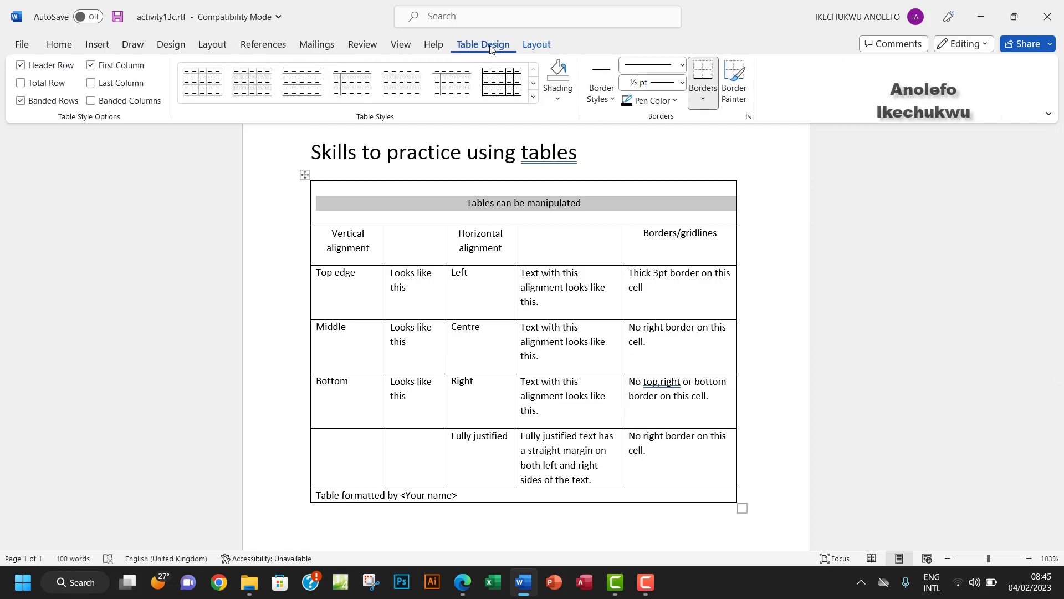
pyautogui.click(554, 97)
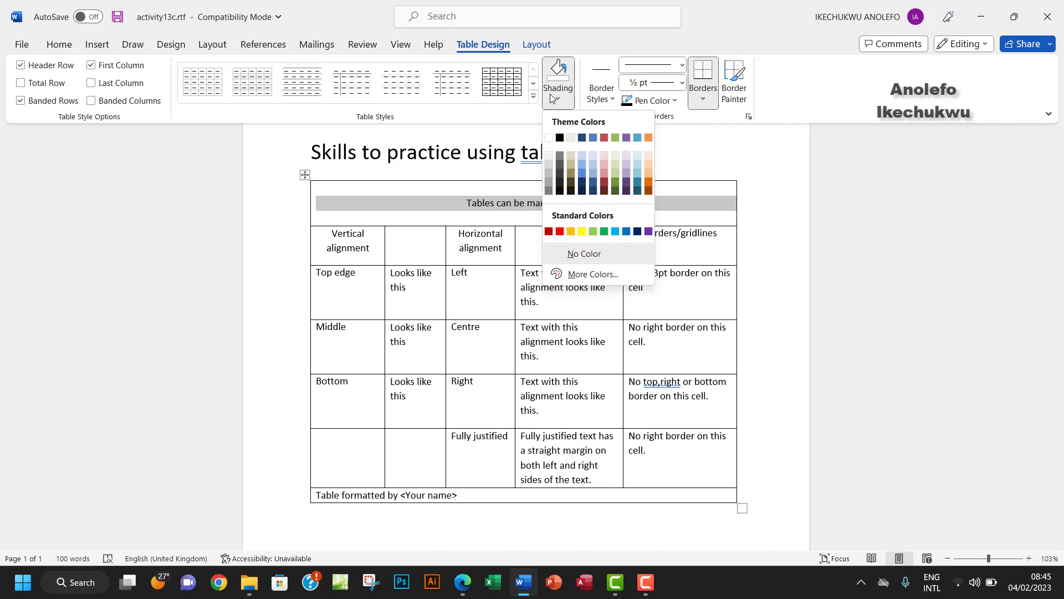
pyautogui.click(549, 174)
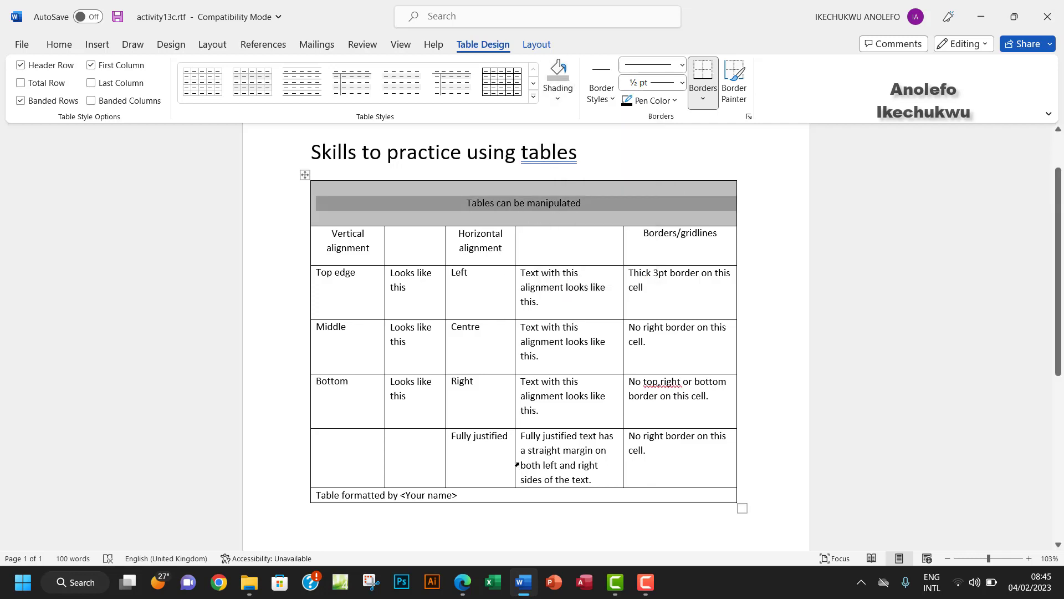
pyautogui.click(463, 582)
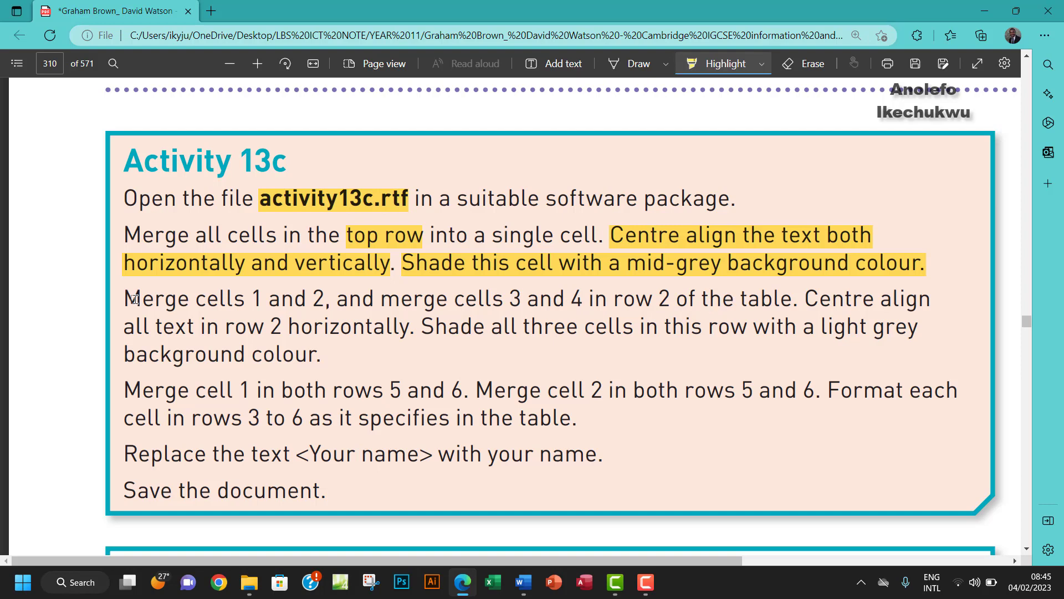
# Highlight 'Merge cells 1 and 2, and merge cells 3 and 4 in row 2 of the table'.
pyautogui.moveTo(125, 299); pyautogui.dragTo(399, 302)
pyautogui.moveTo(476, 305); pyautogui.dragTo(779, 298)
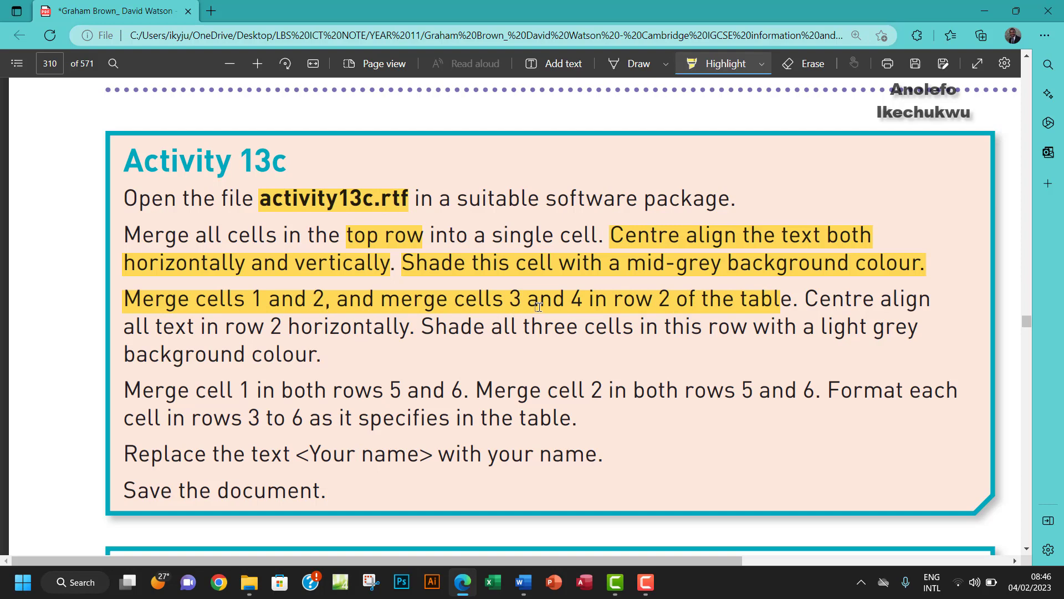
# Merge the first two cells of row 2 into a single 'Vertical alignment' cell.
pyautogui.click(523, 582)
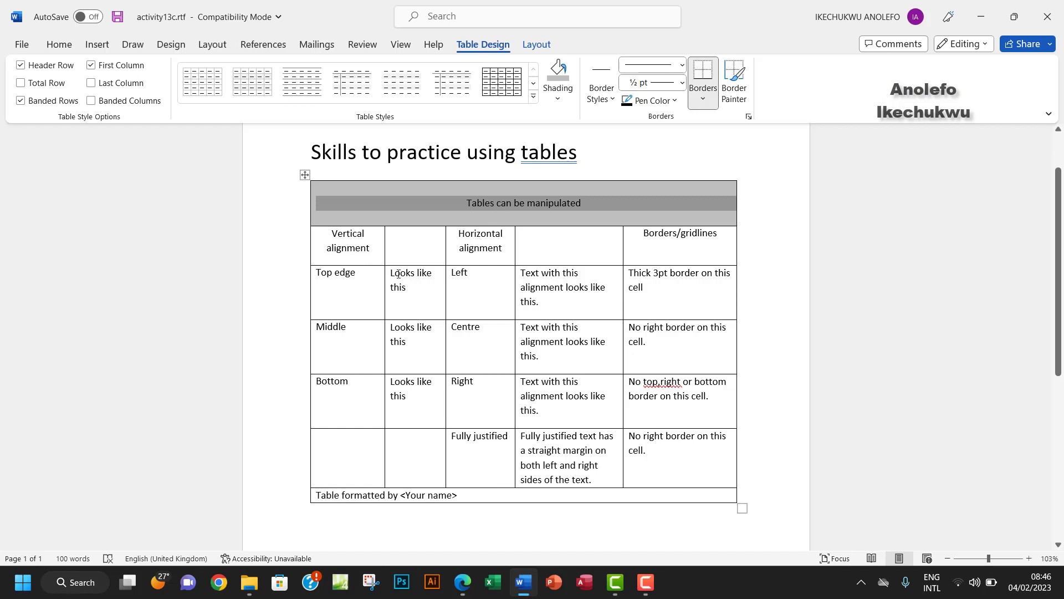
pyautogui.moveTo(333, 244); pyautogui.dragTo(423, 245)
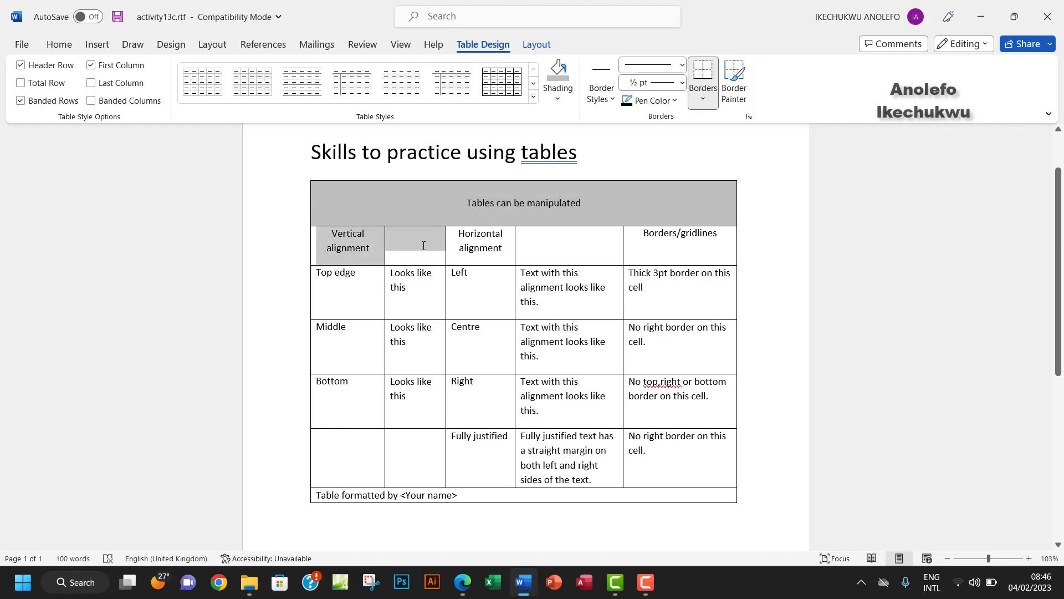
pyautogui.click(463, 582)
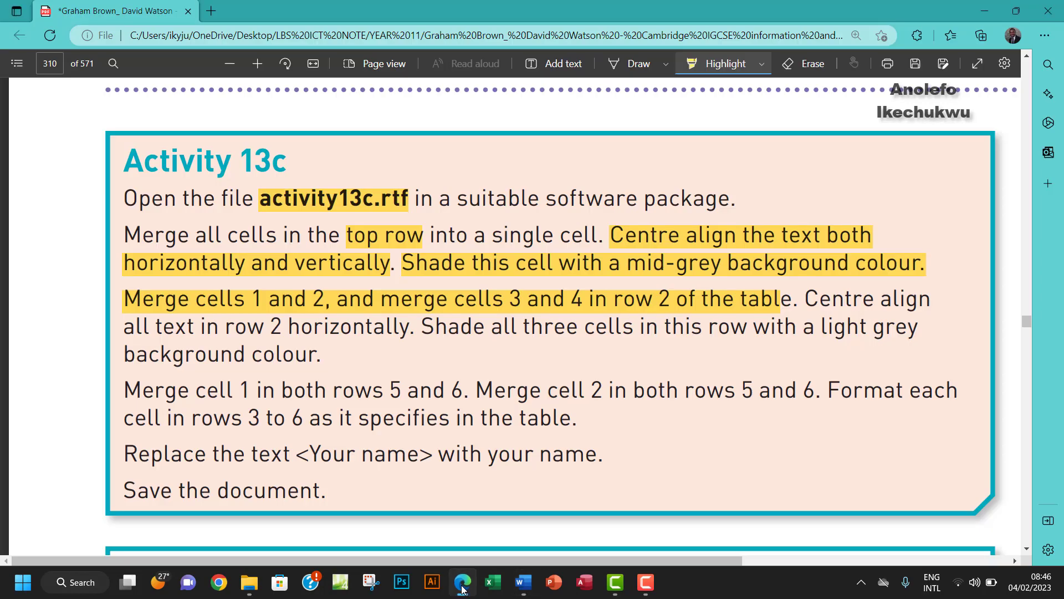
pyautogui.click(463, 582)
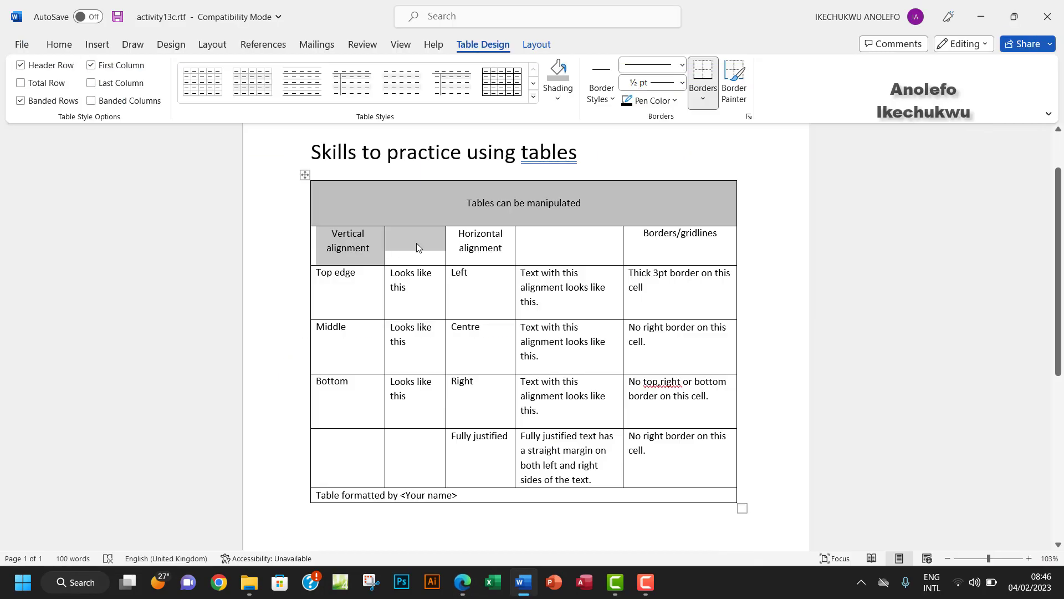
pyautogui.rightClick(400, 237)
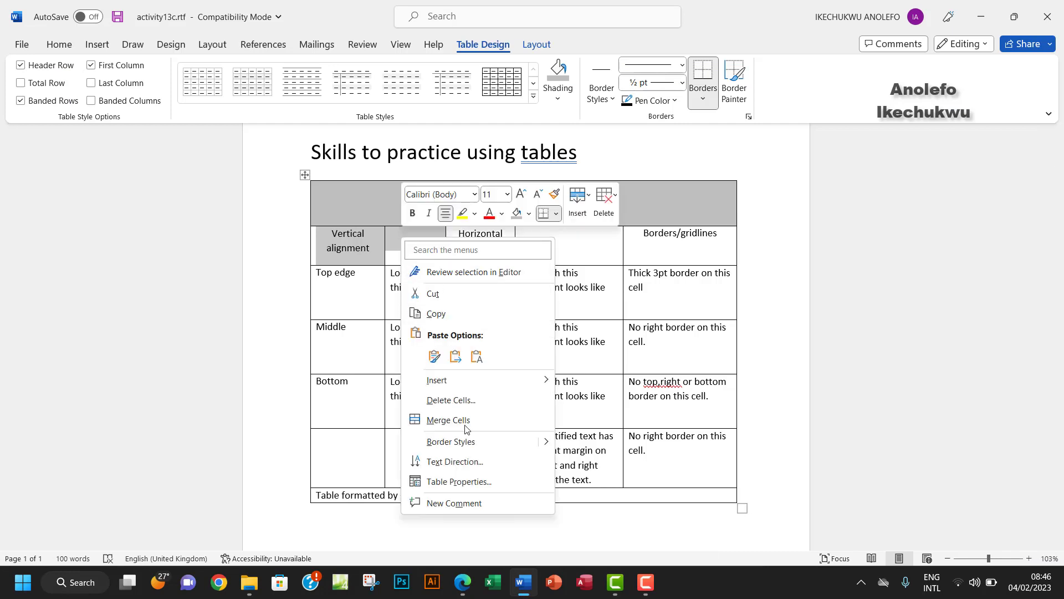
pyautogui.click(447, 421)
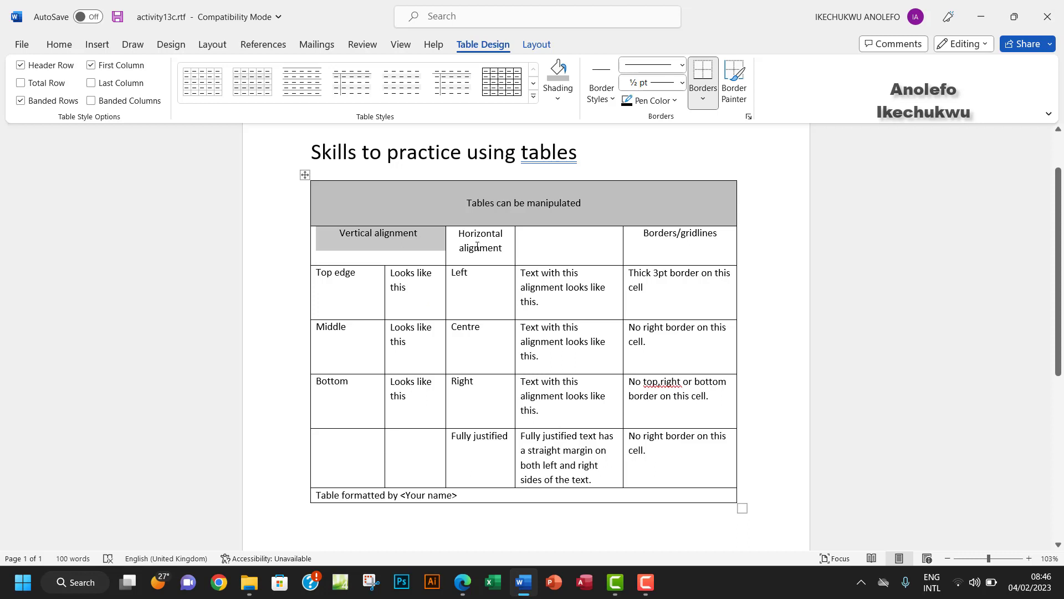
# Merge 'Horizontal alignment' with the empty cell beside it using Layout > Merge Cells.
pyautogui.moveTo(476, 246); pyautogui.dragTo(551, 249)
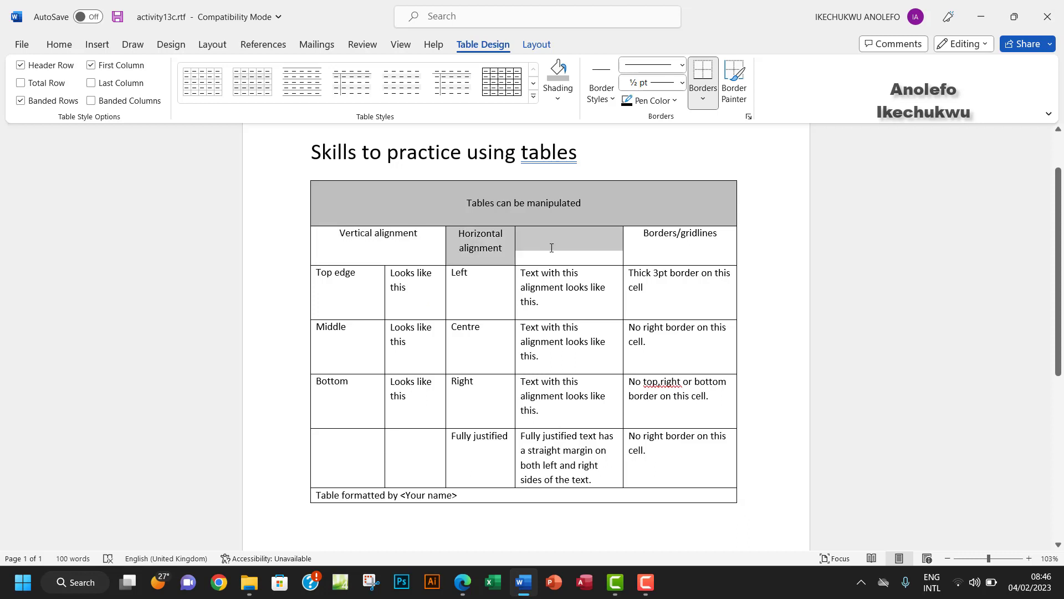
pyautogui.click(535, 45)
pyautogui.click(381, 81)
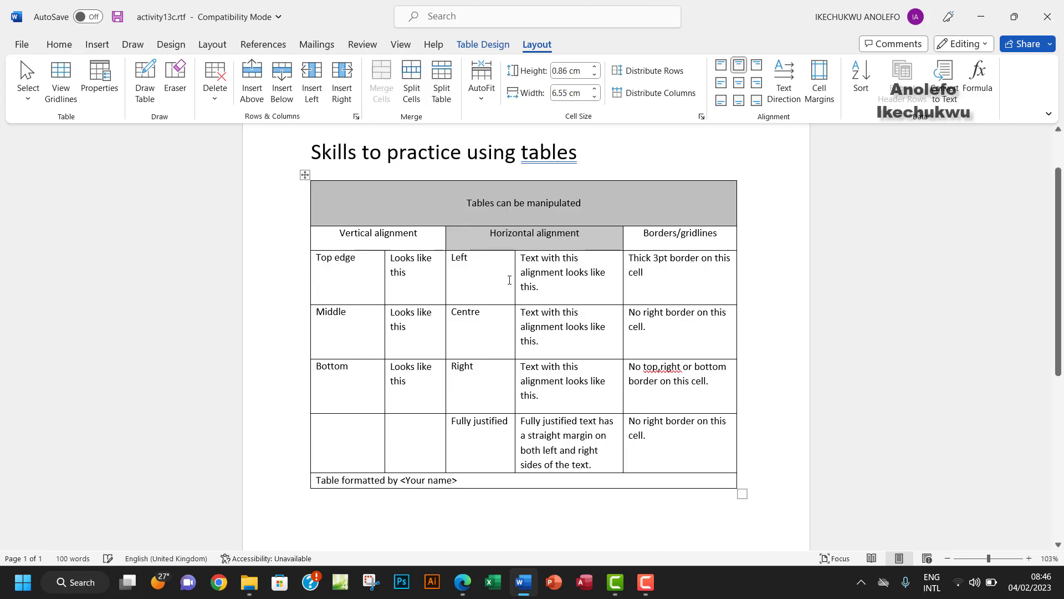
pyautogui.click(464, 583)
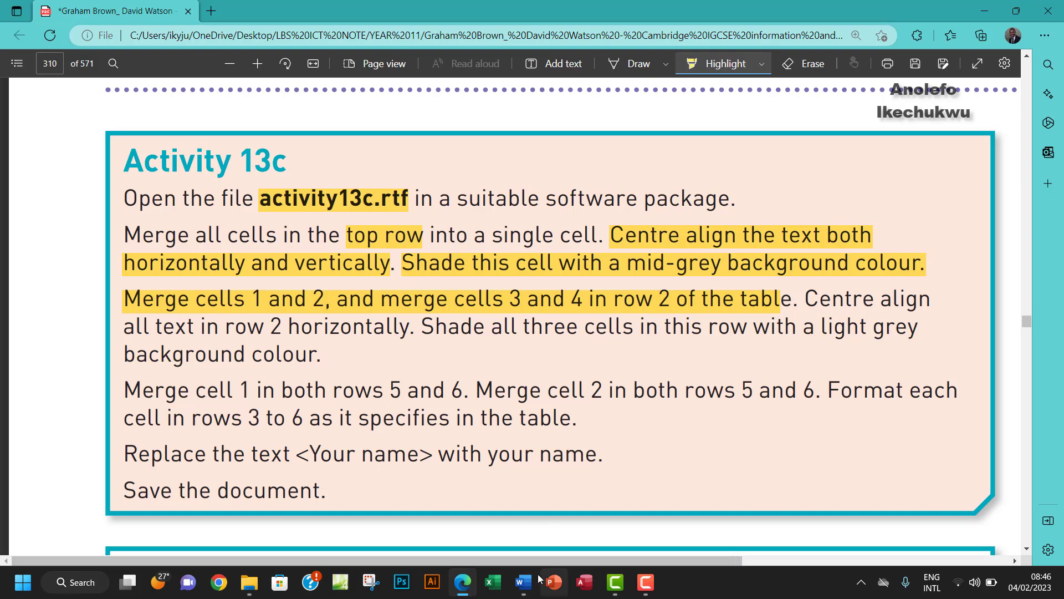
pyautogui.click(523, 582)
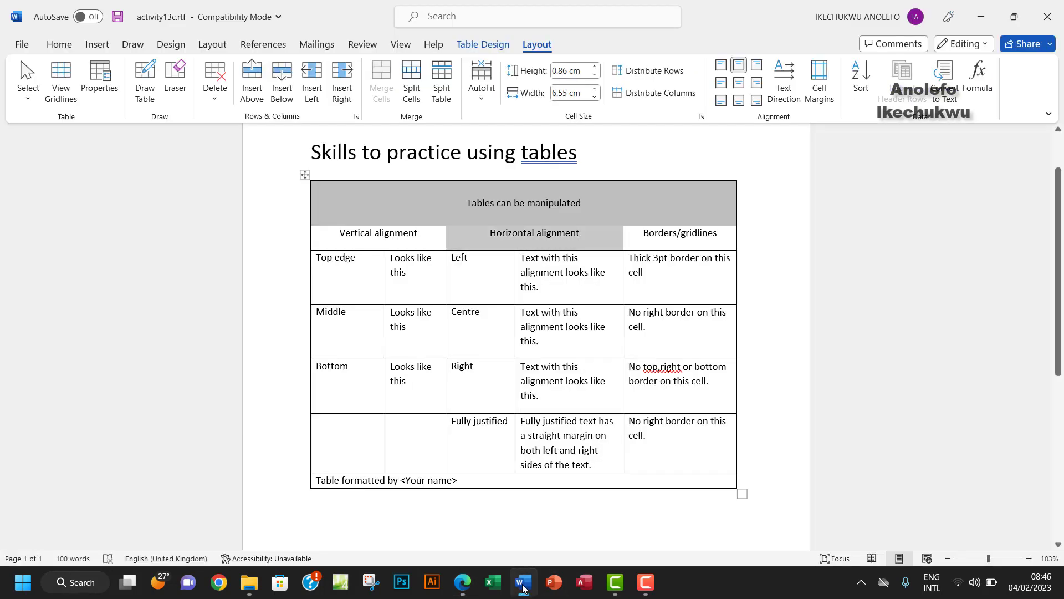
# Select all of row 2 and centre its text horizontally from the Home tab.
pyautogui.moveTo(350, 242); pyautogui.dragTo(681, 246)
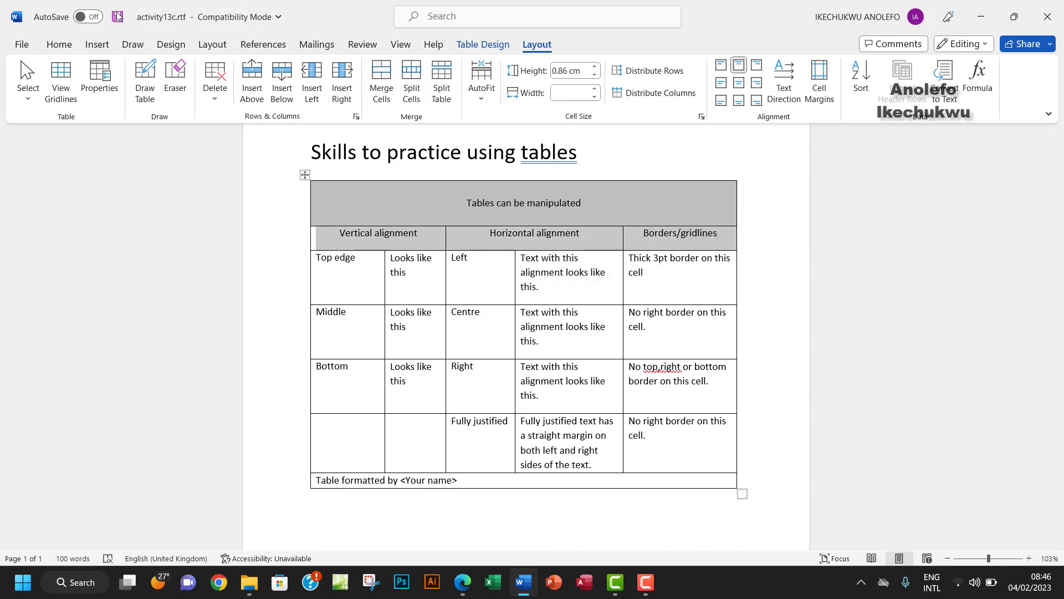
pyautogui.click(59, 44)
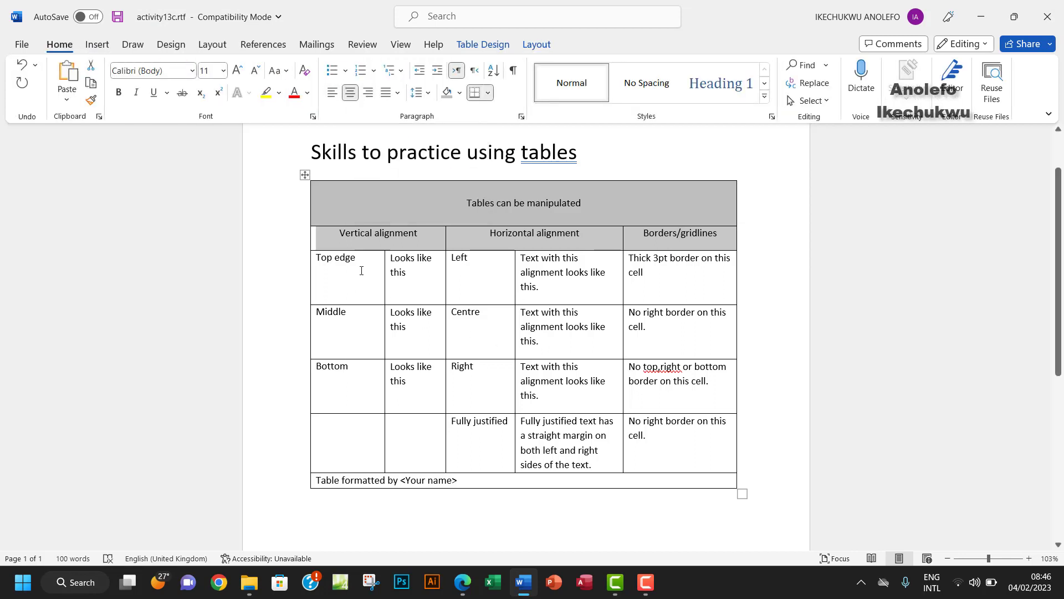
# Highlight 'Centre align all text in row 2 horizontally' in the PDF, then return to Word.
pyautogui.click(462, 582)
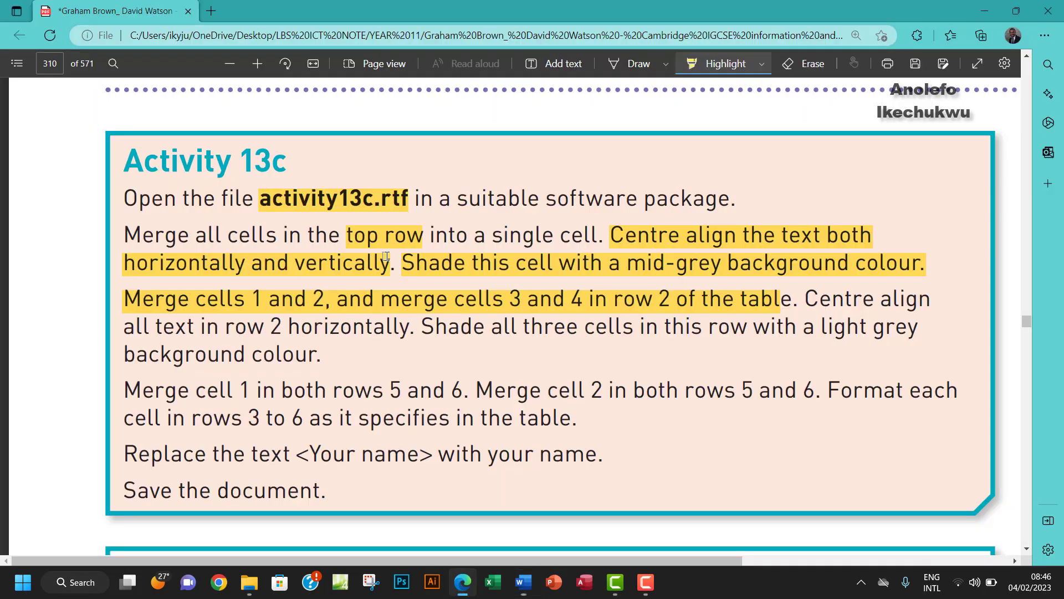
pyautogui.moveTo(804, 299); pyautogui.dragTo(411, 323)
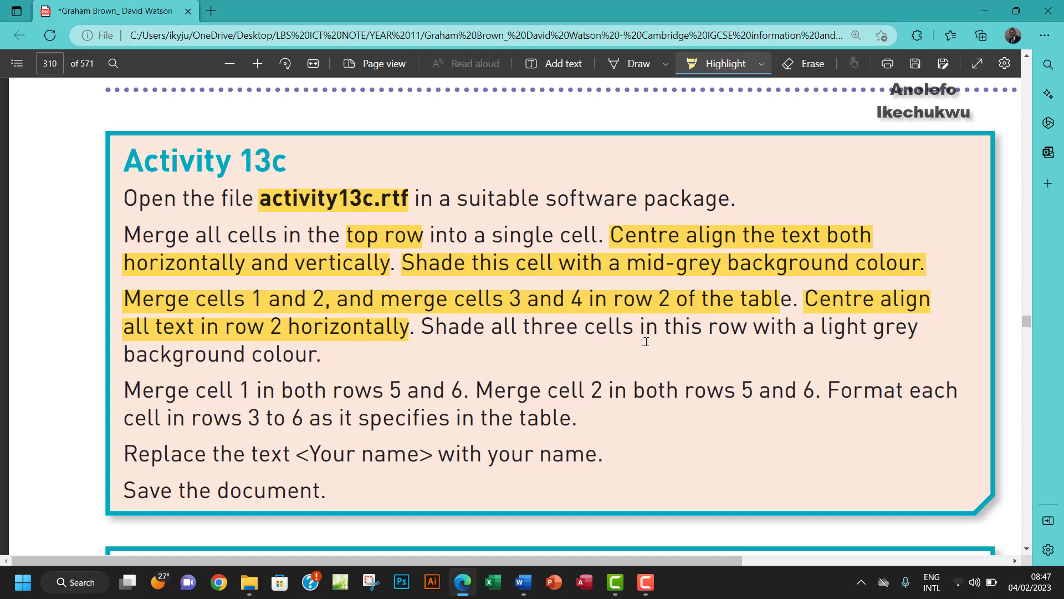
pyautogui.click(523, 582)
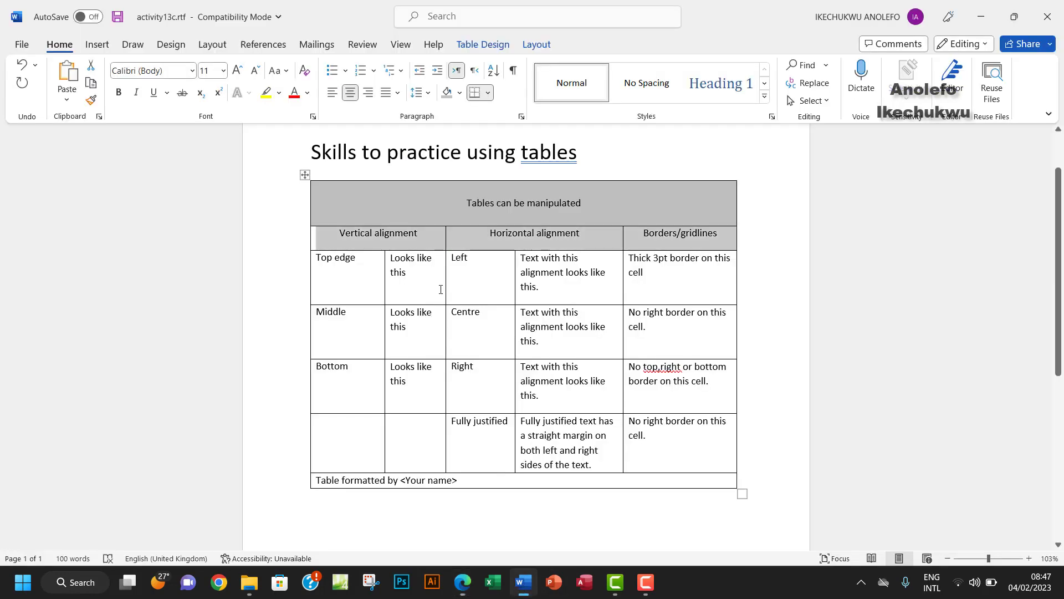
# Shade all three row-2 cells a light grey theme colour via Table Design Shading.
pyautogui.click(469, 240)
pyautogui.moveTo(314, 235); pyautogui.dragTo(647, 247)
pyautogui.click(465, 593)
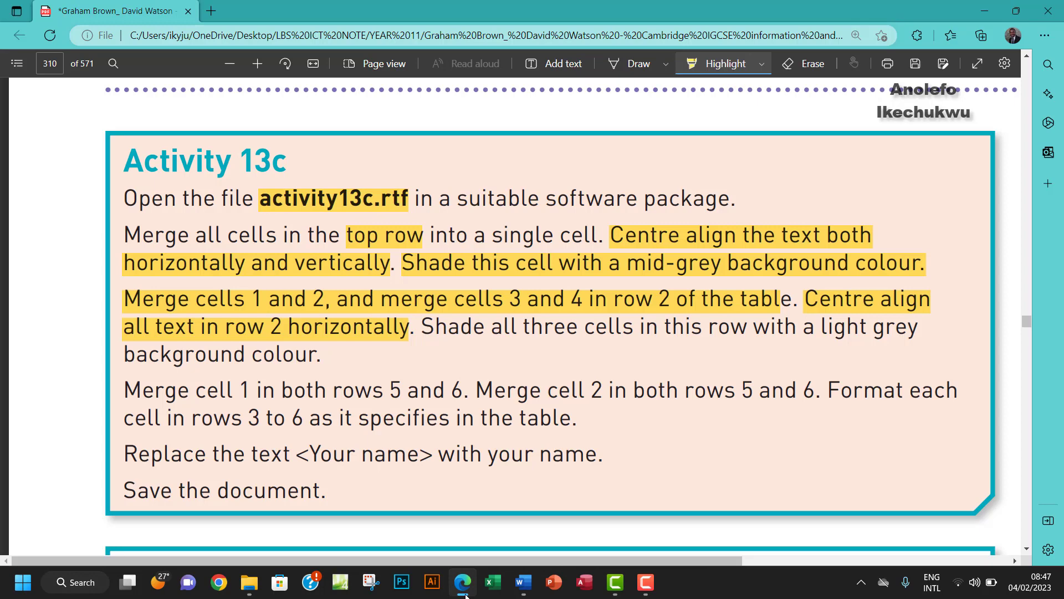
pyautogui.click(465, 593)
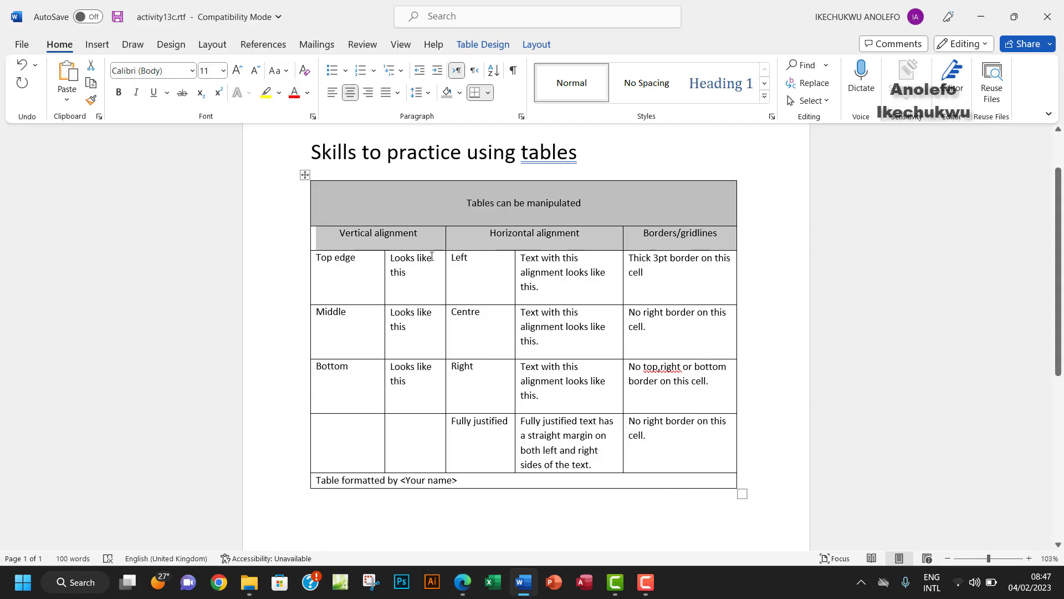
pyautogui.click(480, 45)
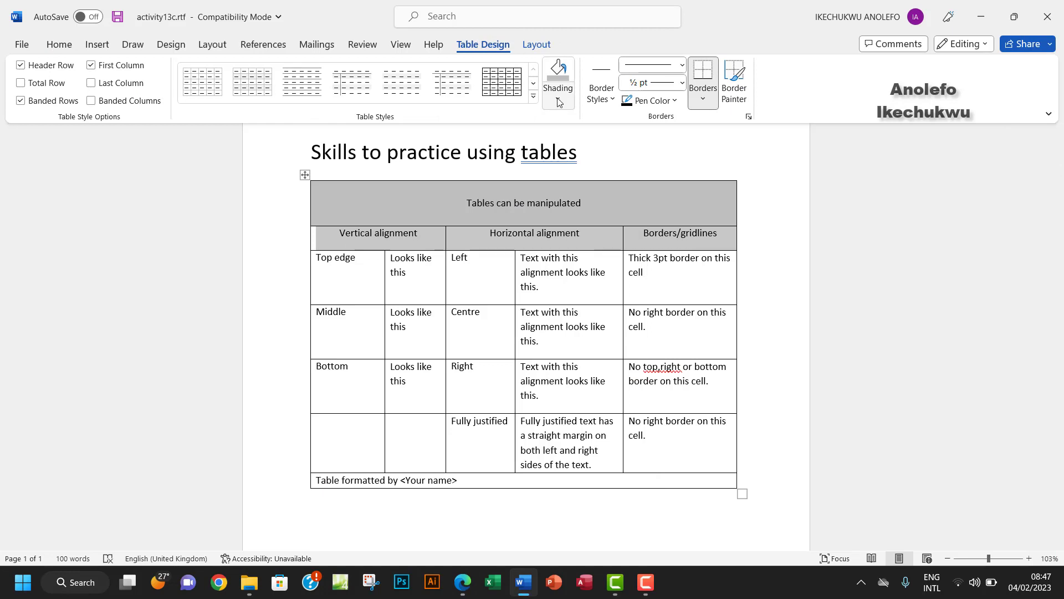
pyautogui.click(558, 99)
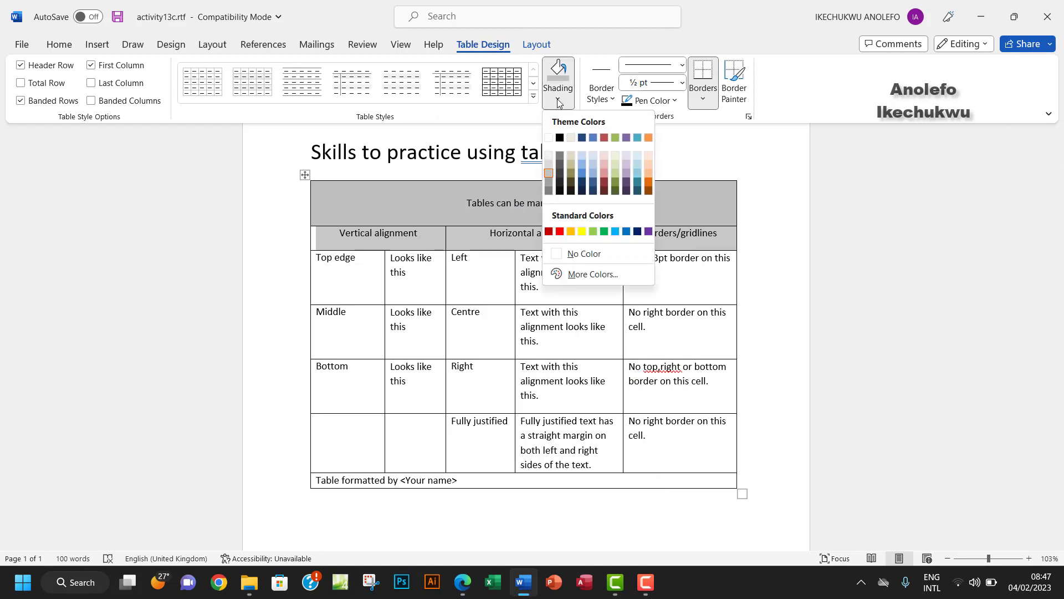
pyautogui.click(548, 168)
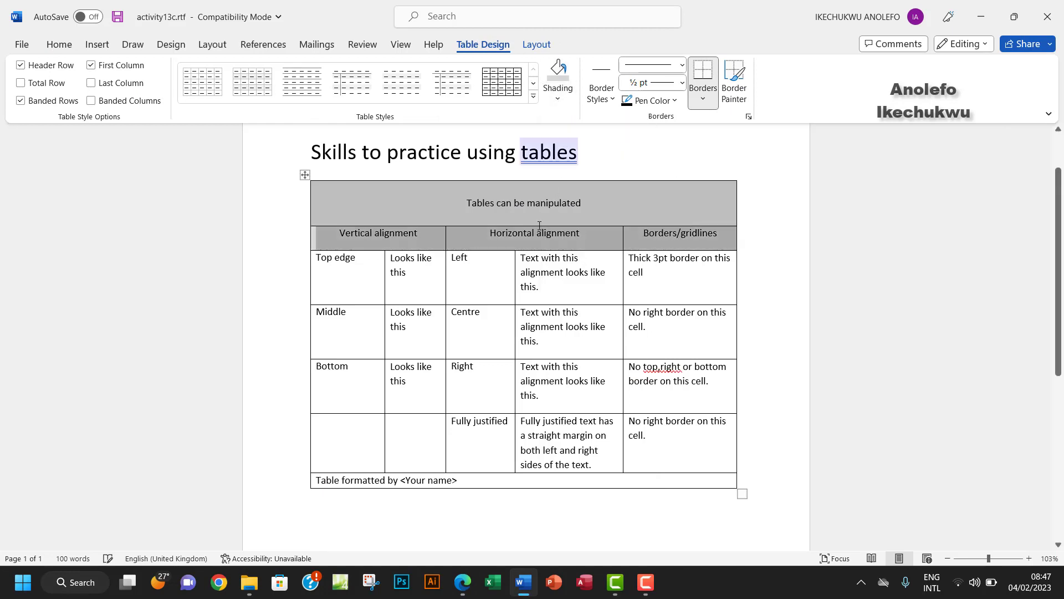
pyautogui.click(527, 244)
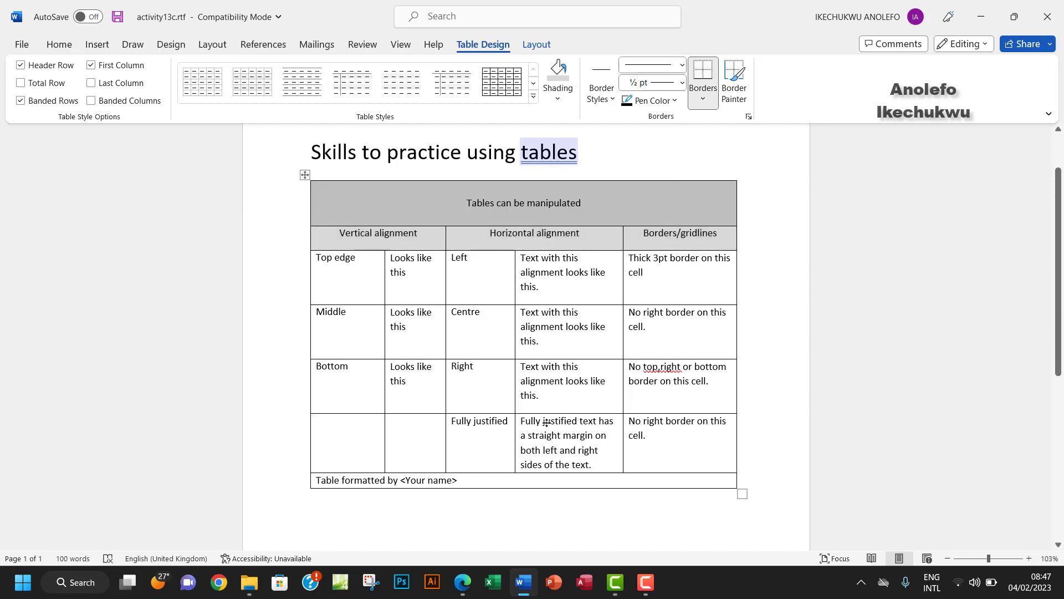
pyautogui.click(462, 582)
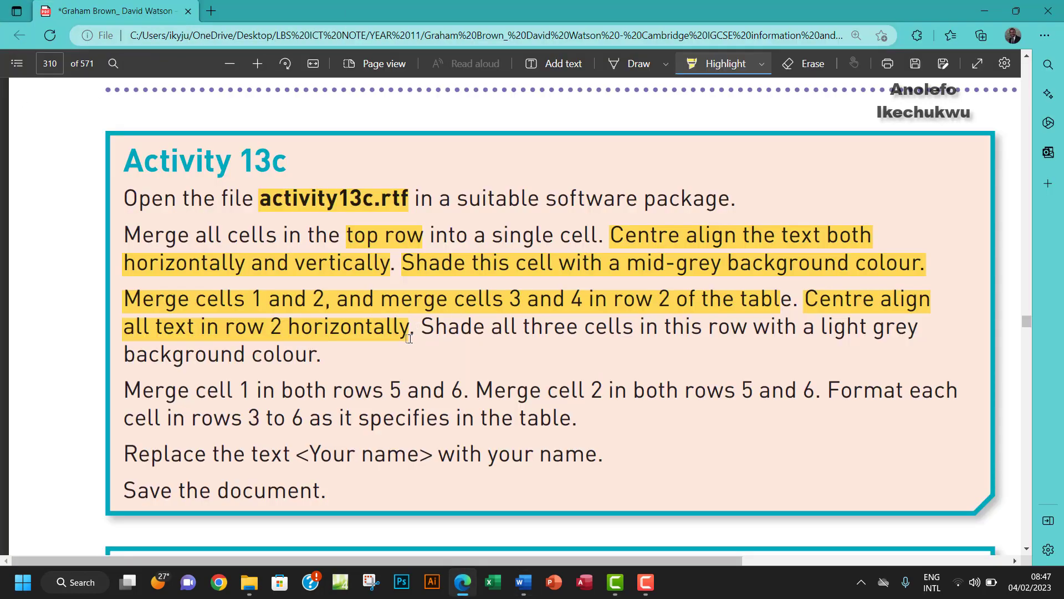
# Highlight the light grey shading instruction for row 2 in the PDF, then return to Word.
pyautogui.moveTo(423, 327); pyautogui.dragTo(319, 358)
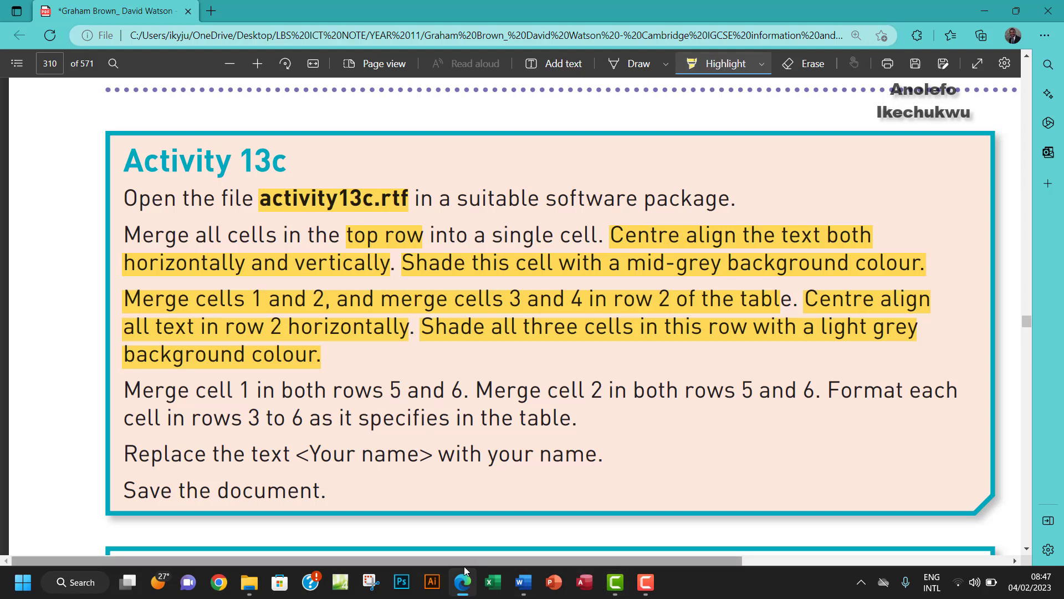
pyautogui.click(524, 582)
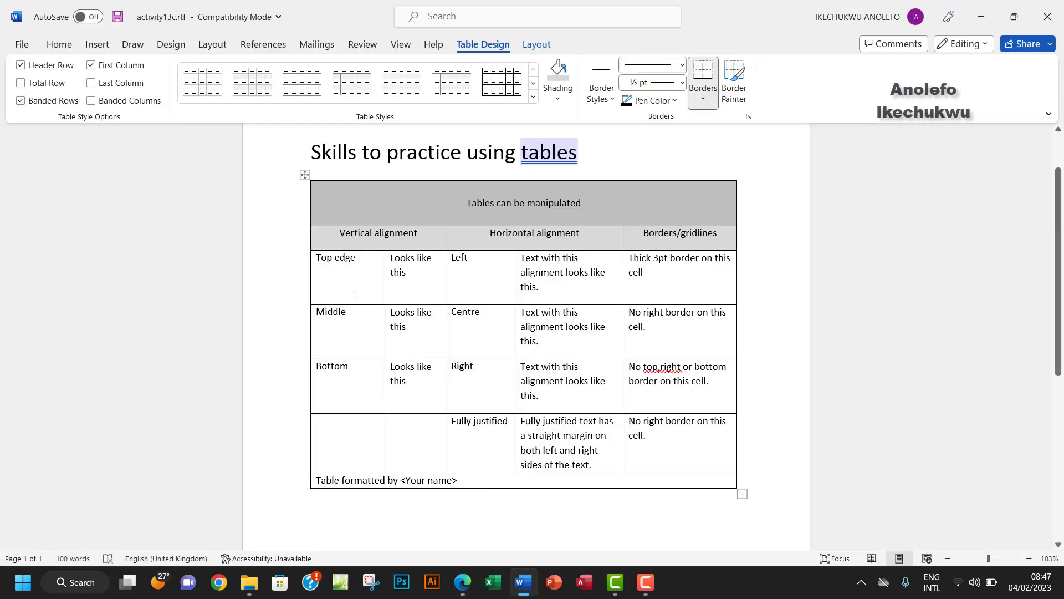
# Merge the Bottom cell with the empty cell below it in rows 5–6.
pyautogui.moveTo(350, 381); pyautogui.dragTo(343, 441)
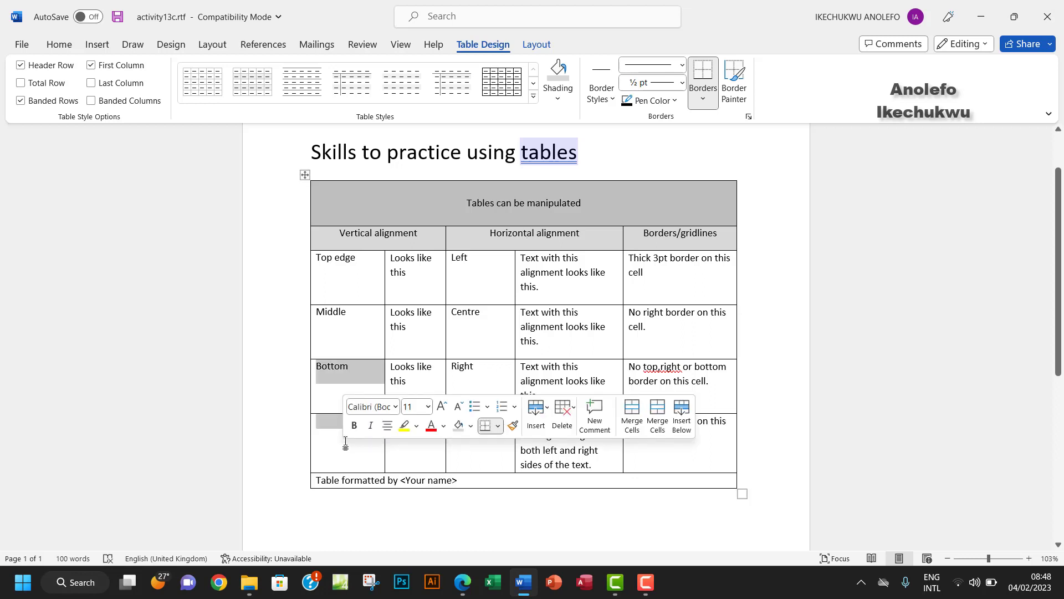
pyautogui.rightClick(332, 394)
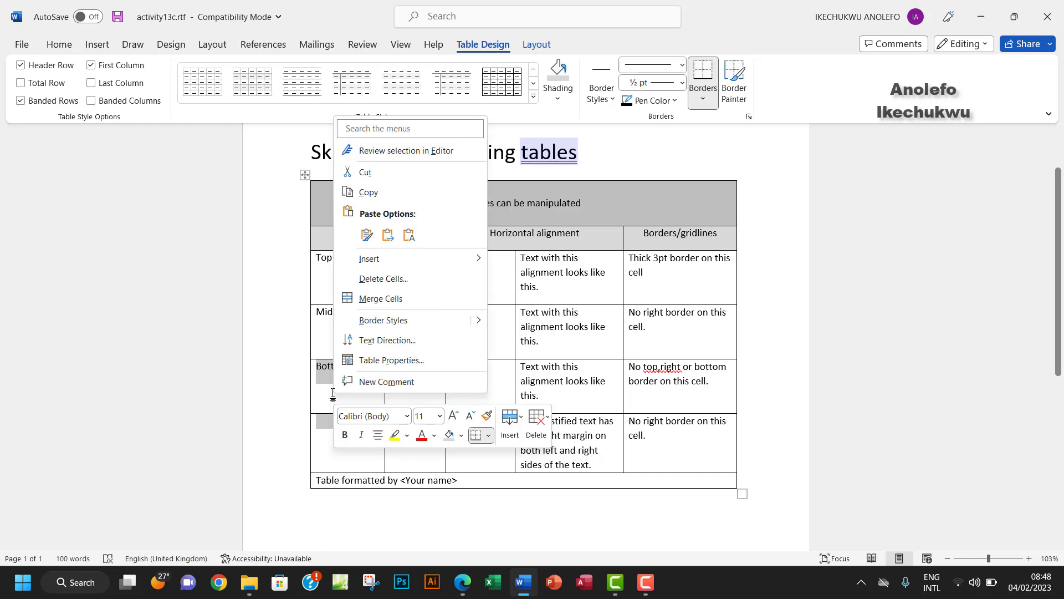
pyautogui.click(394, 300)
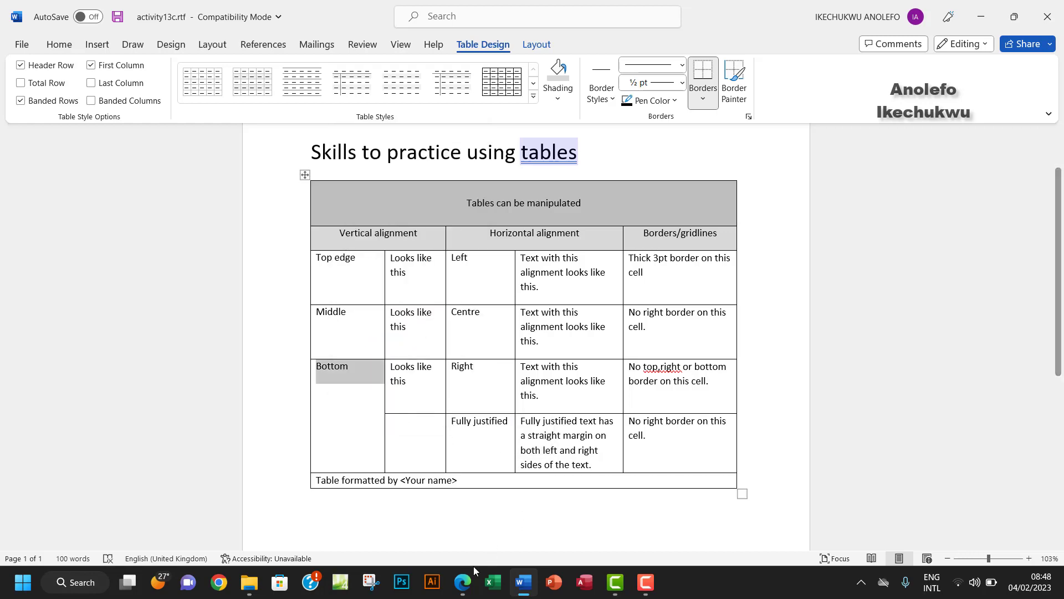
pyautogui.click(463, 583)
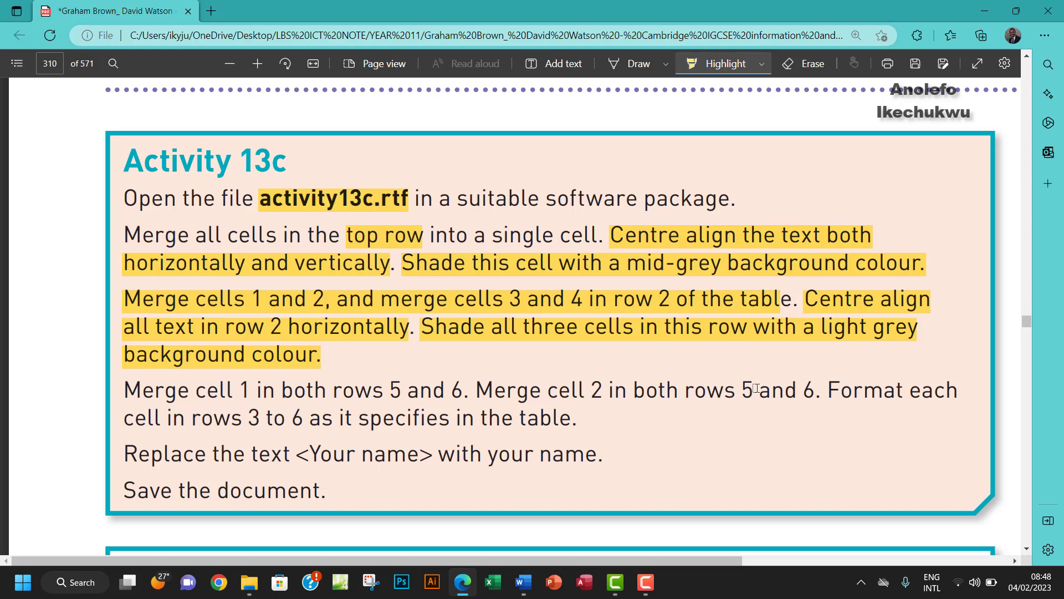
# Merge the 'Looks like this' cell in column 2 with the empty cell below it.
pyautogui.click(527, 586)
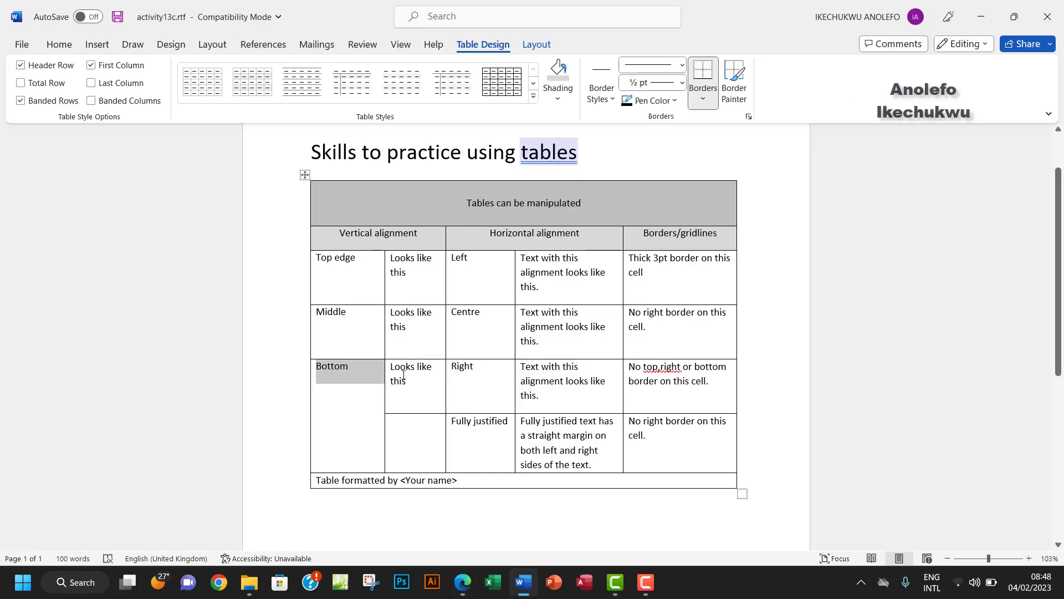
pyautogui.click(413, 385)
pyautogui.moveTo(420, 415); pyautogui.dragTo(420, 437)
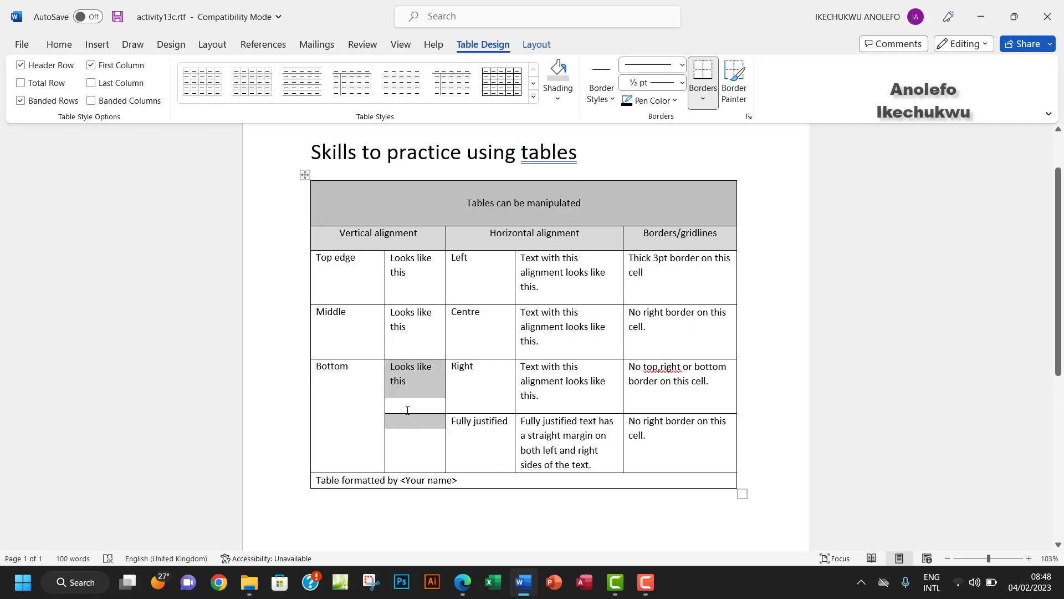
pyautogui.rightClick(429, 391)
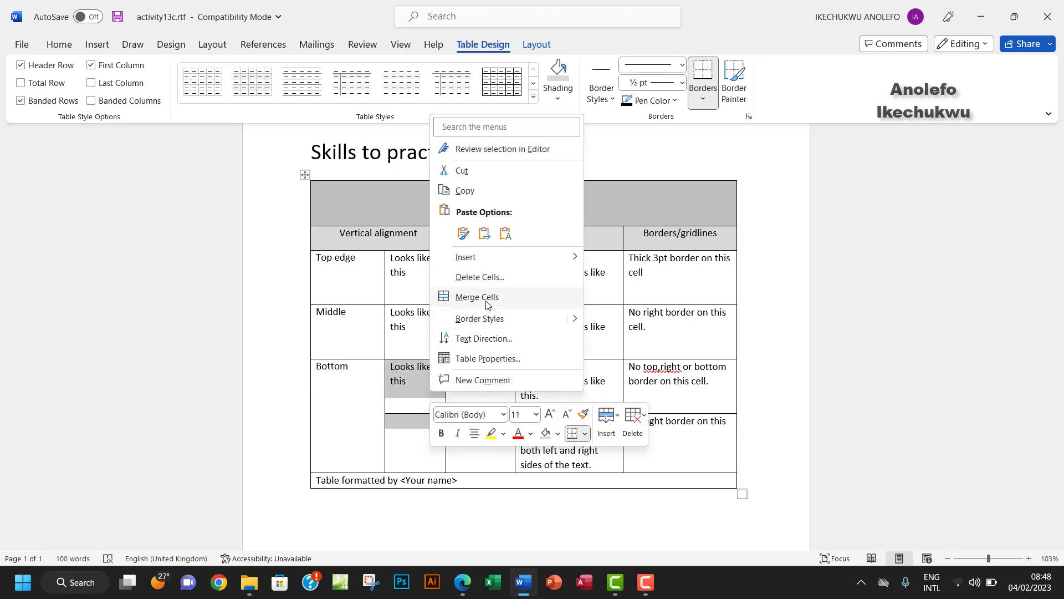
pyautogui.click(484, 296)
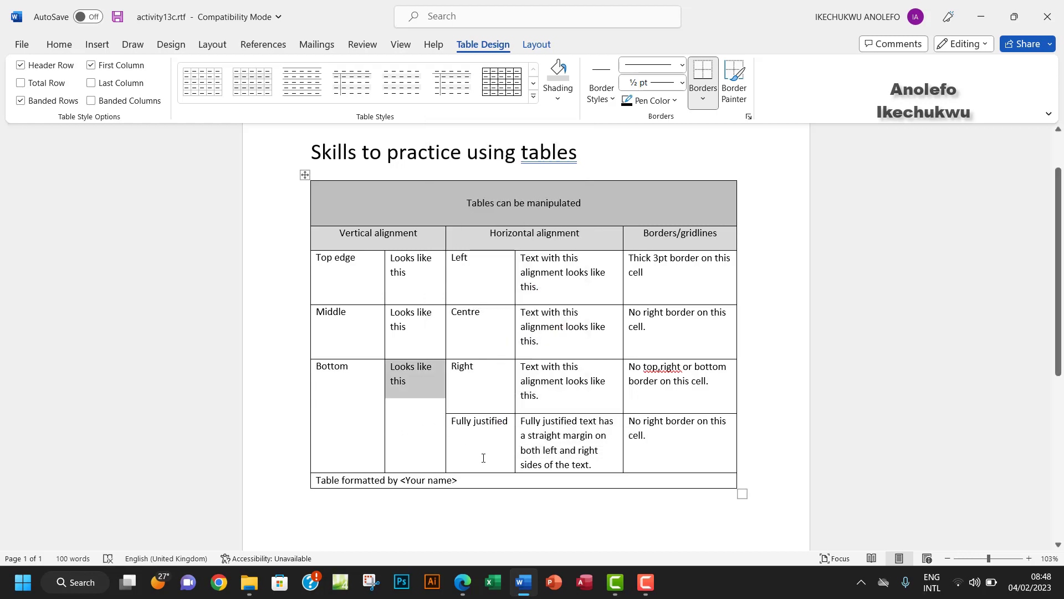
pyautogui.click(463, 583)
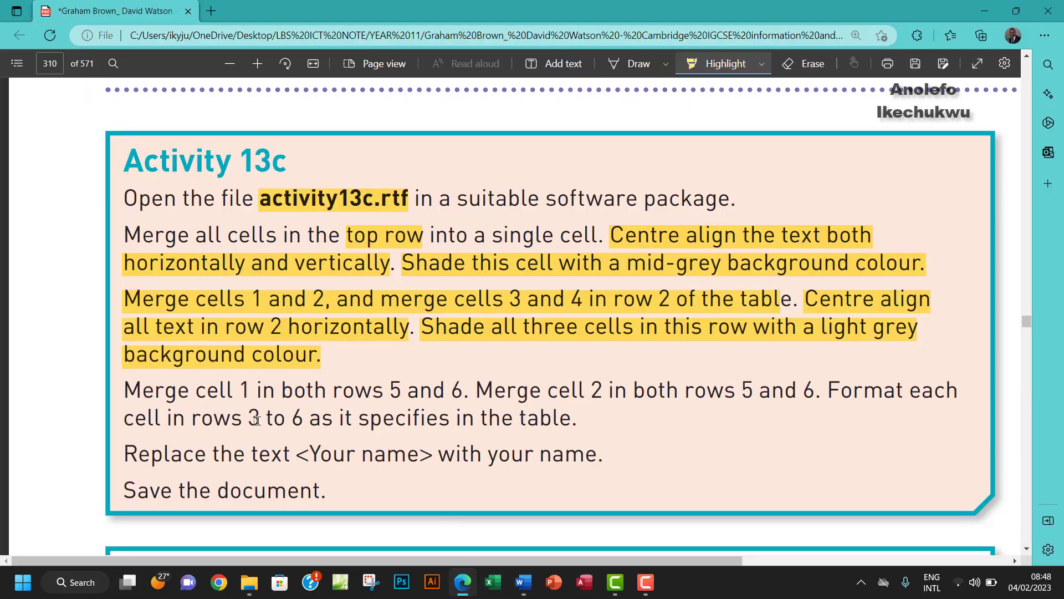